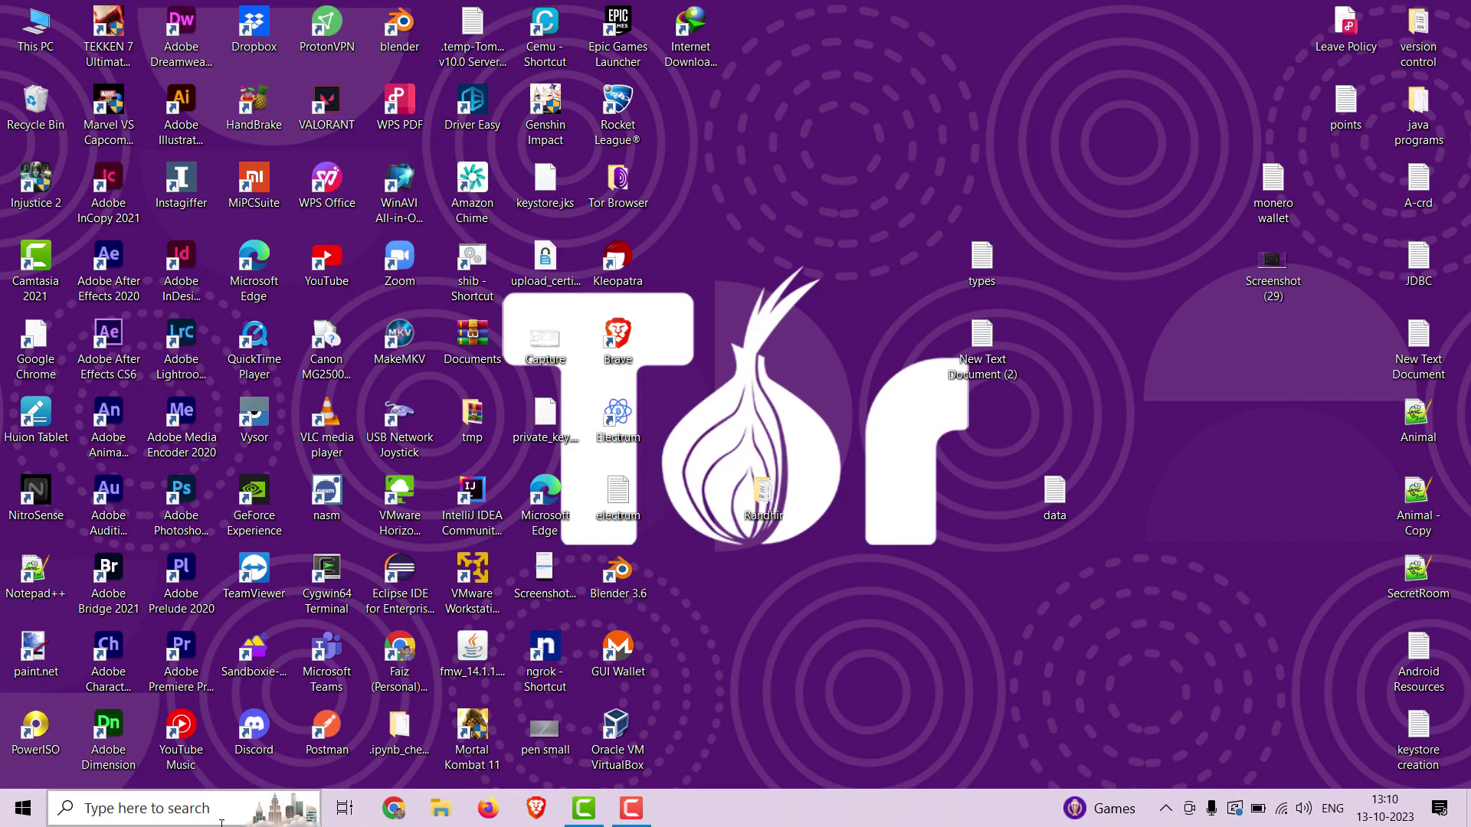
# Launch Command Prompt from the Run dialog with CMD.
pyautogui.press('super+r')
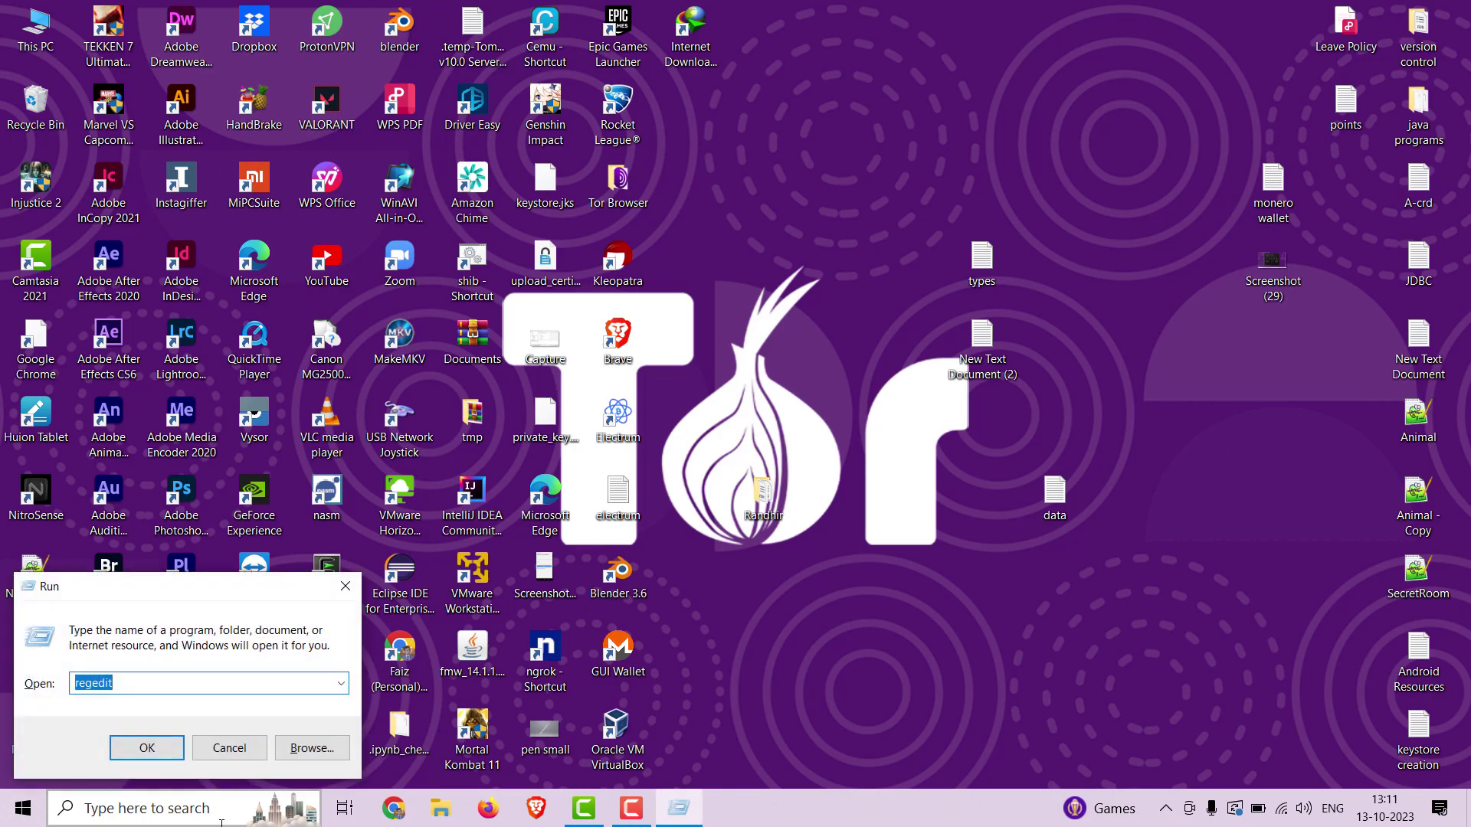
pyautogui.write('CMF')
pyautogui.press('BackSpace')
pyautogui.write('D')
pyautogui.press('Return')
pyautogui.press('capslock')
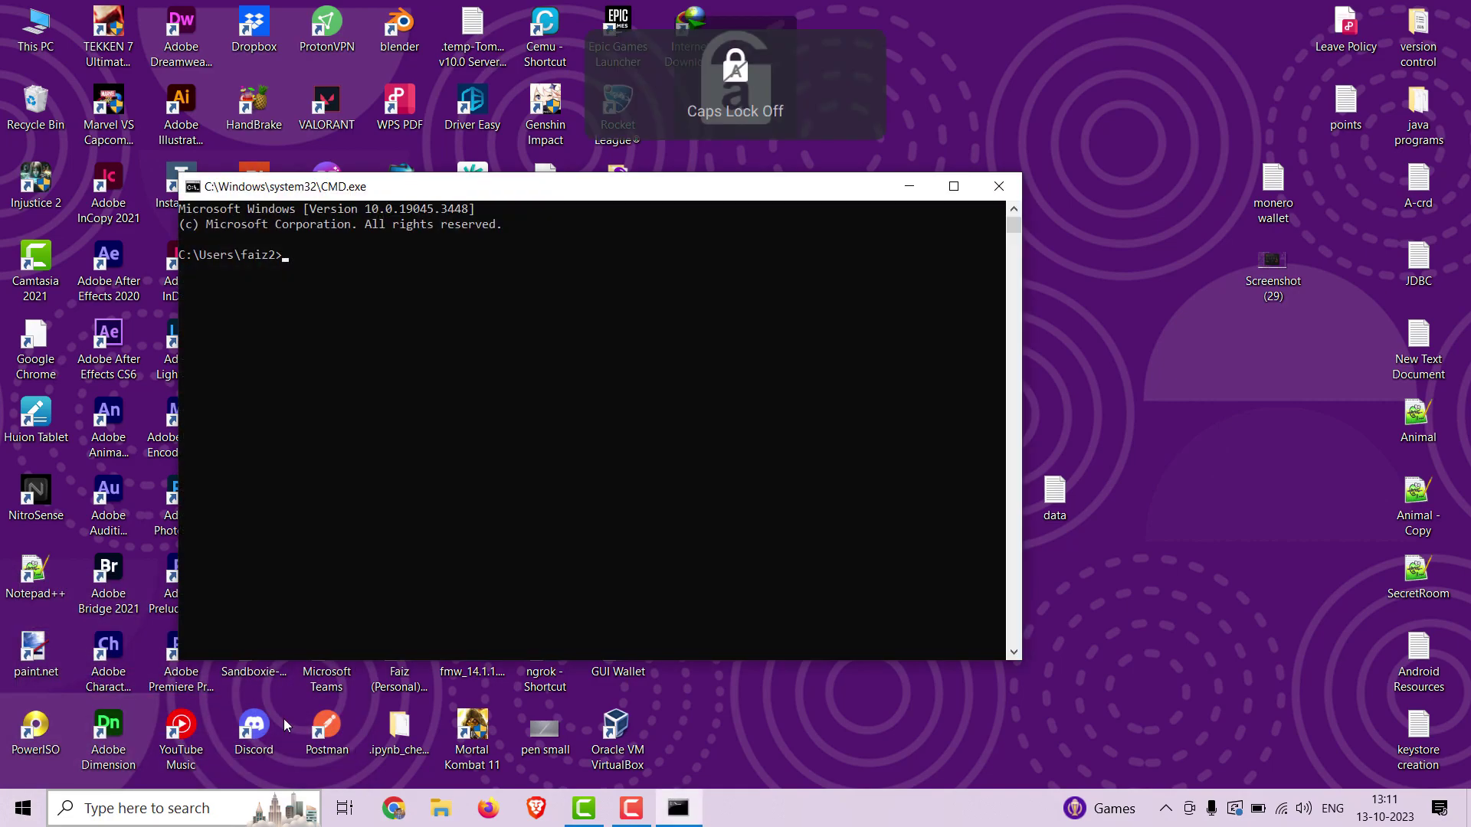
# Run getmac to list each adapter's physical address and transport name.
pyautogui.click(699, 376)
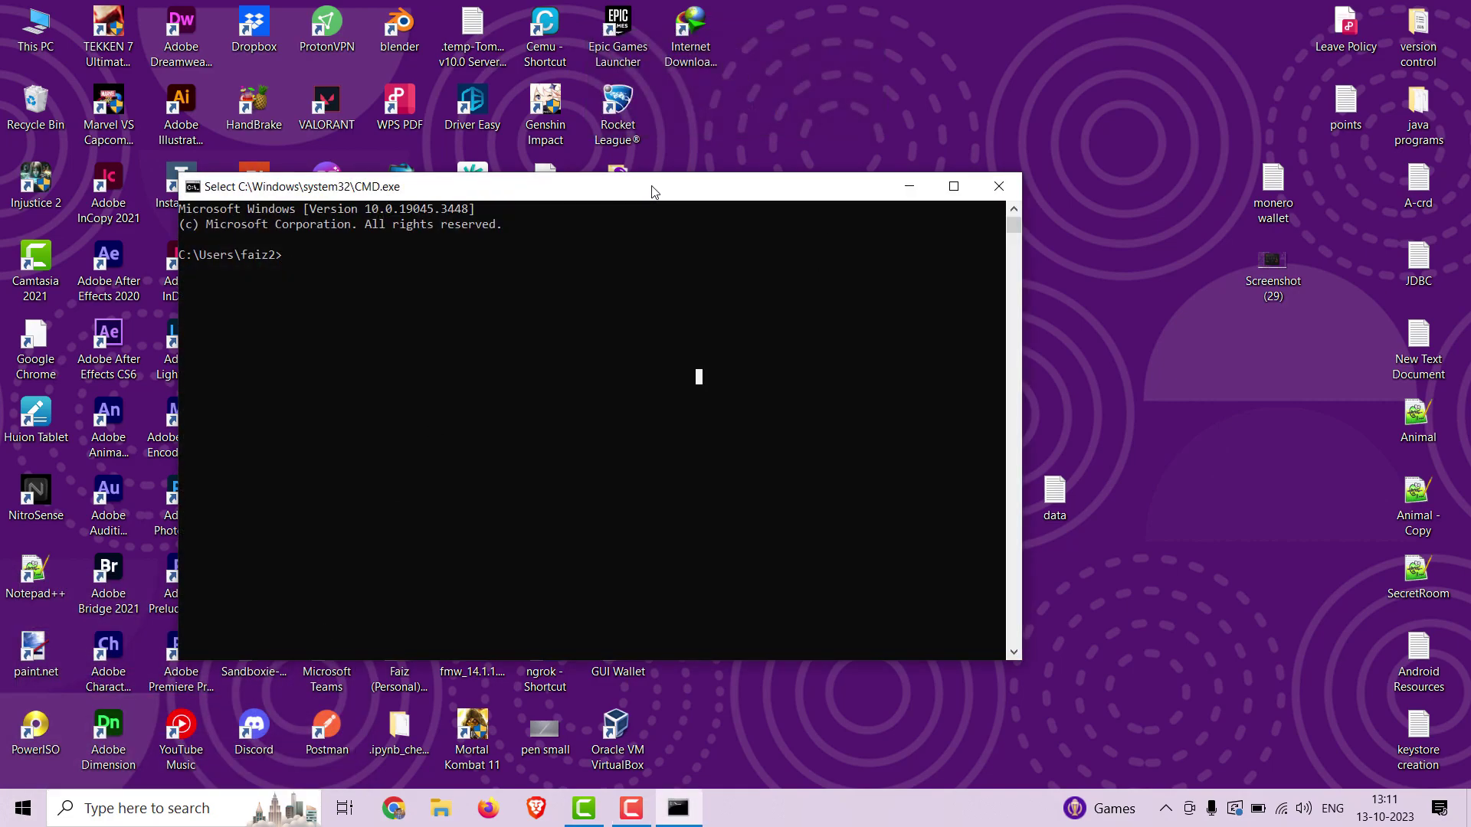
pyautogui.click(460, 271)
pyautogui.write('getmac')
pyautogui.press('Return')
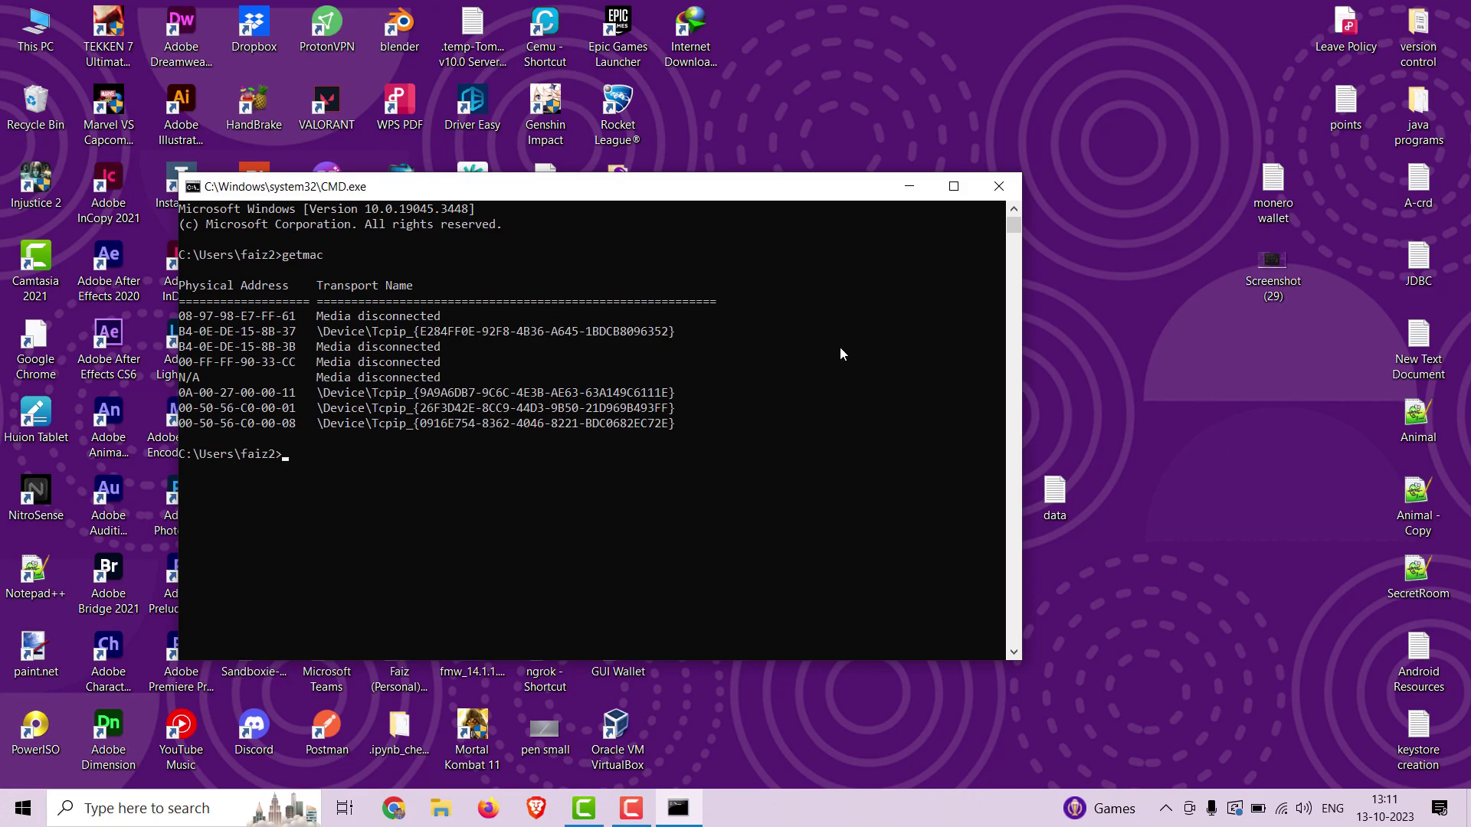
pyautogui.click(1282, 817)
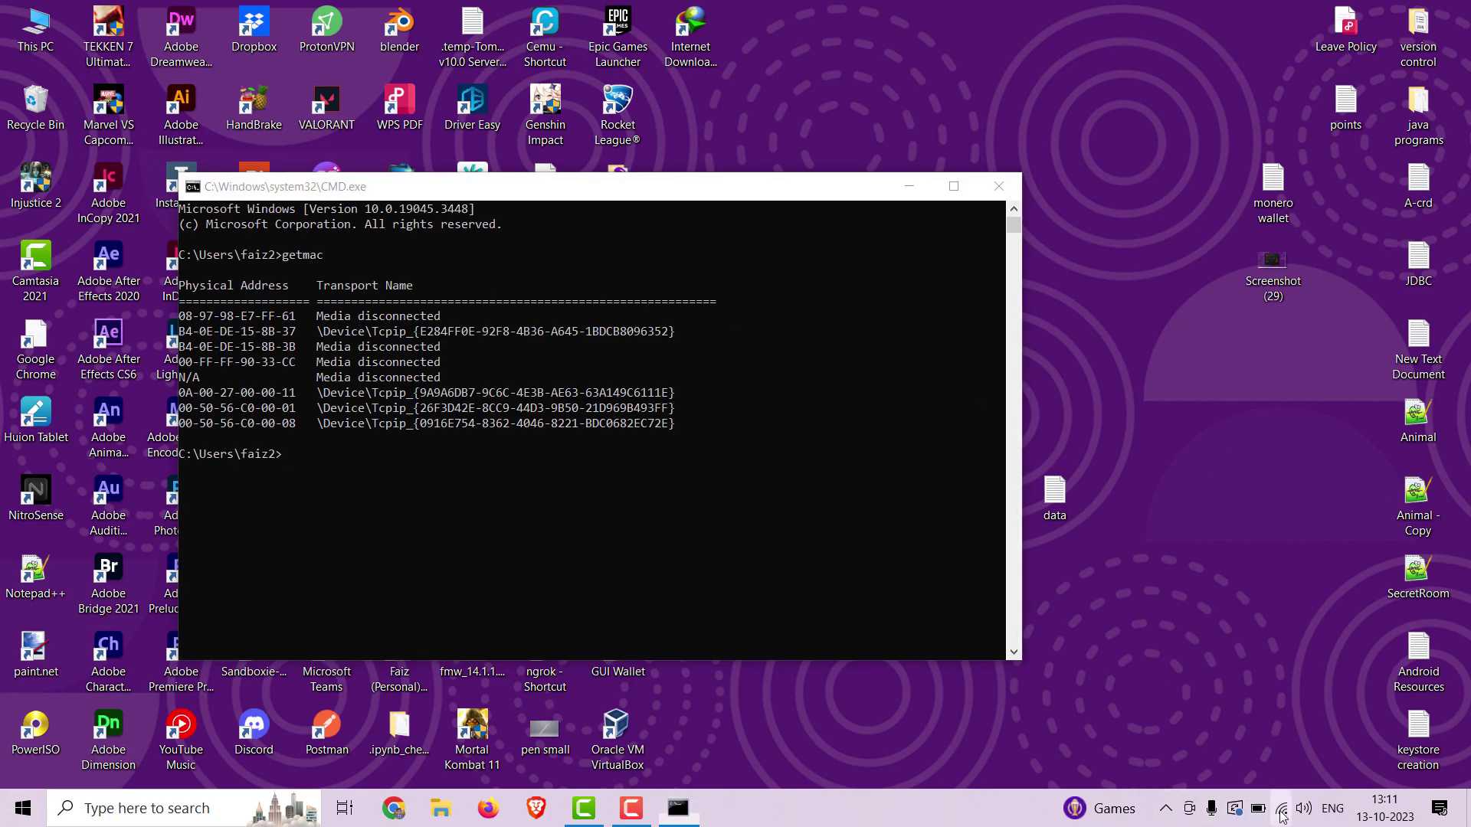
pyautogui.click(1235, 320)
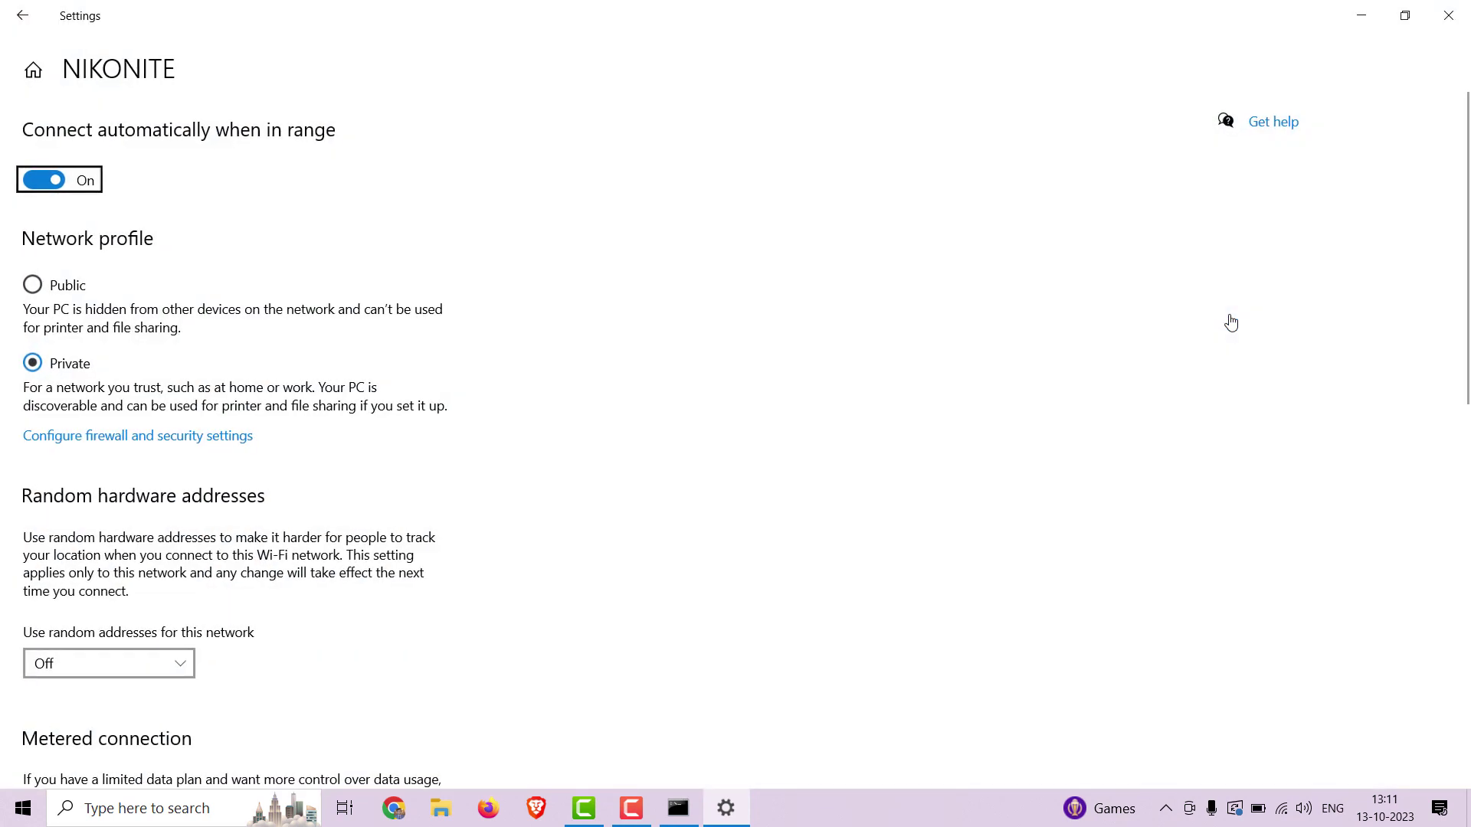
pyautogui.scroll(-10, 887, 554)
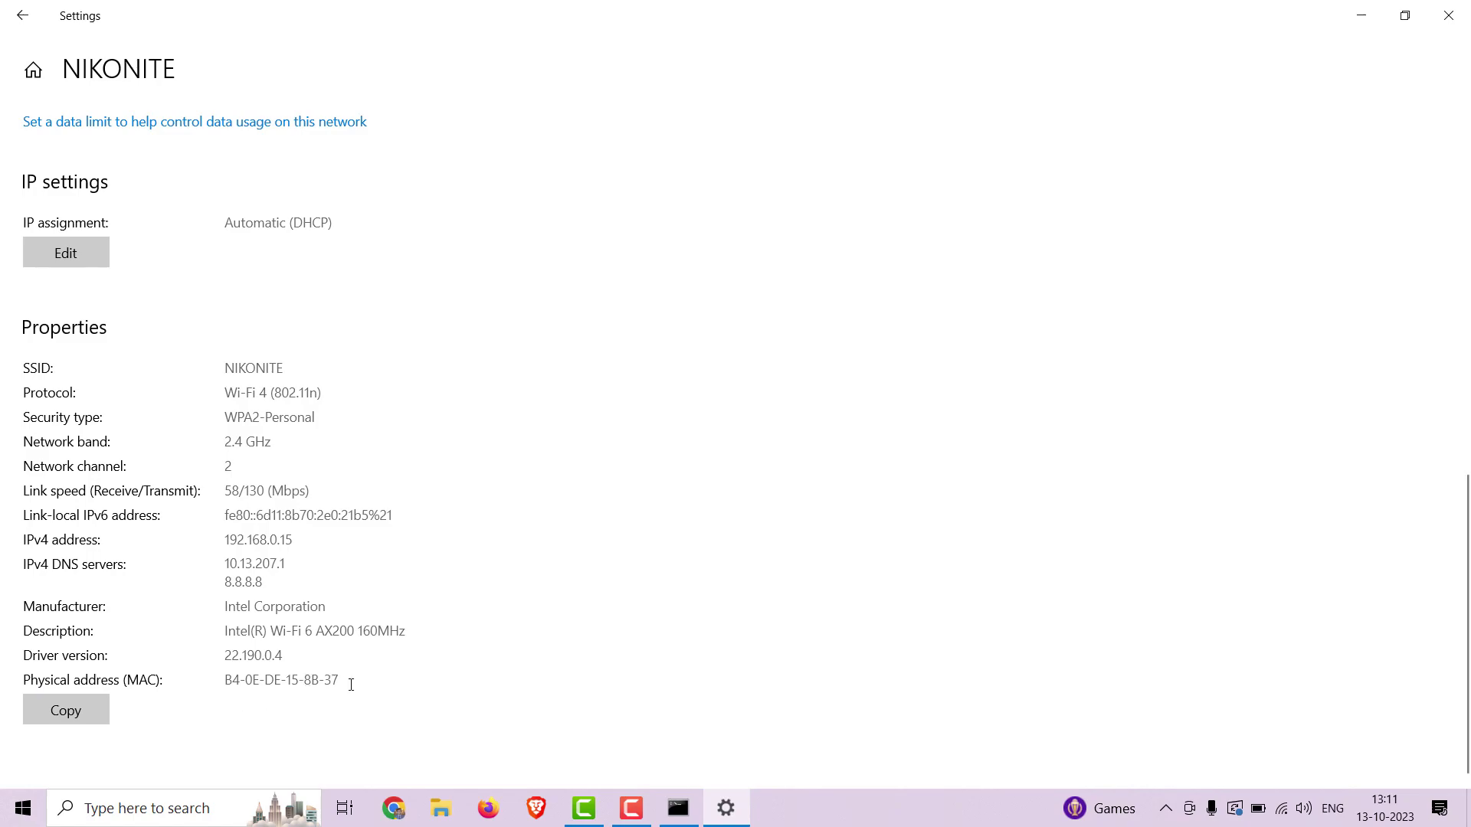
pyautogui.moveTo(349, 684); pyautogui.dragTo(220, 682)
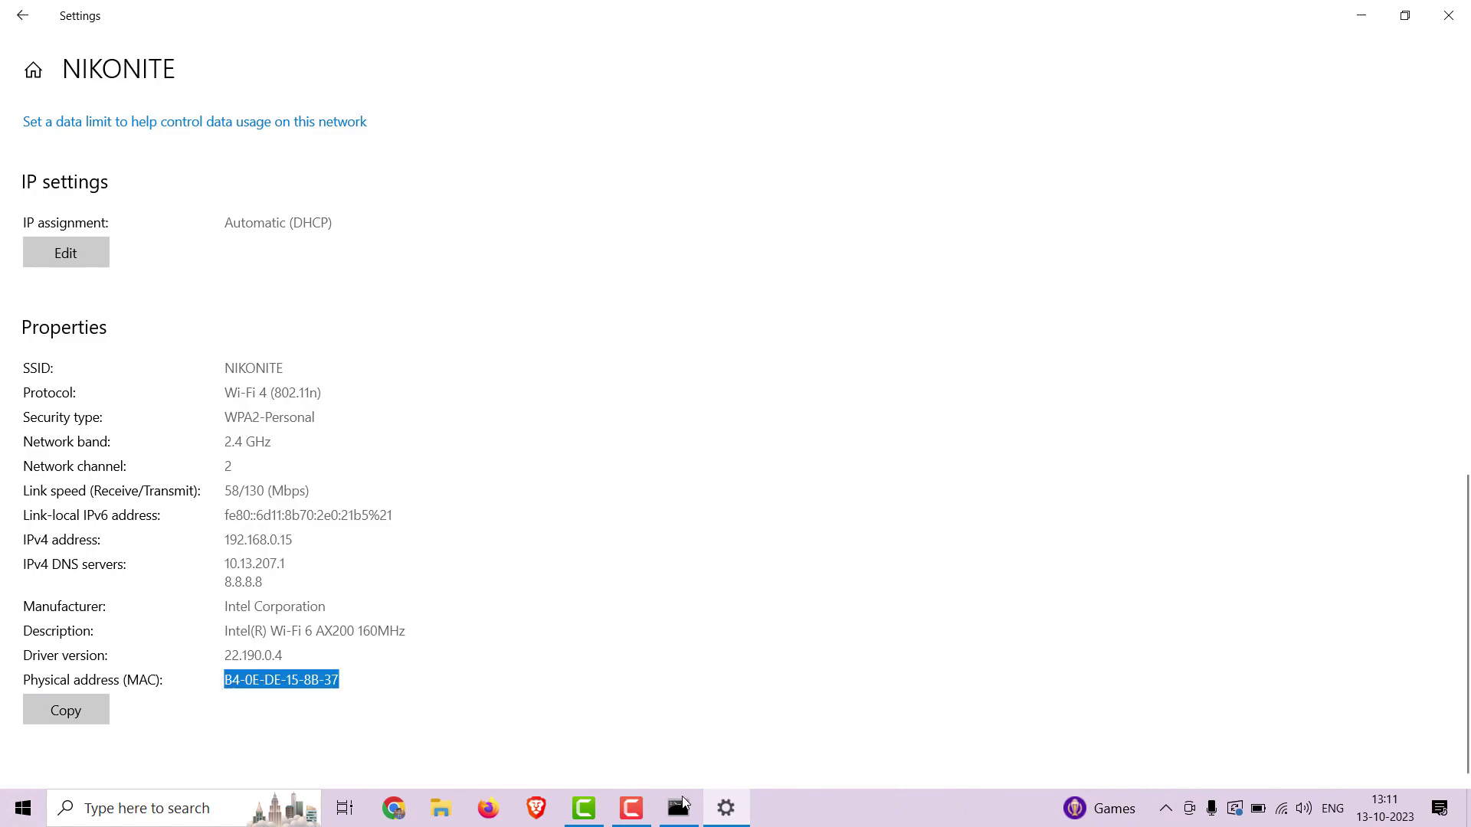
pyautogui.click(679, 808)
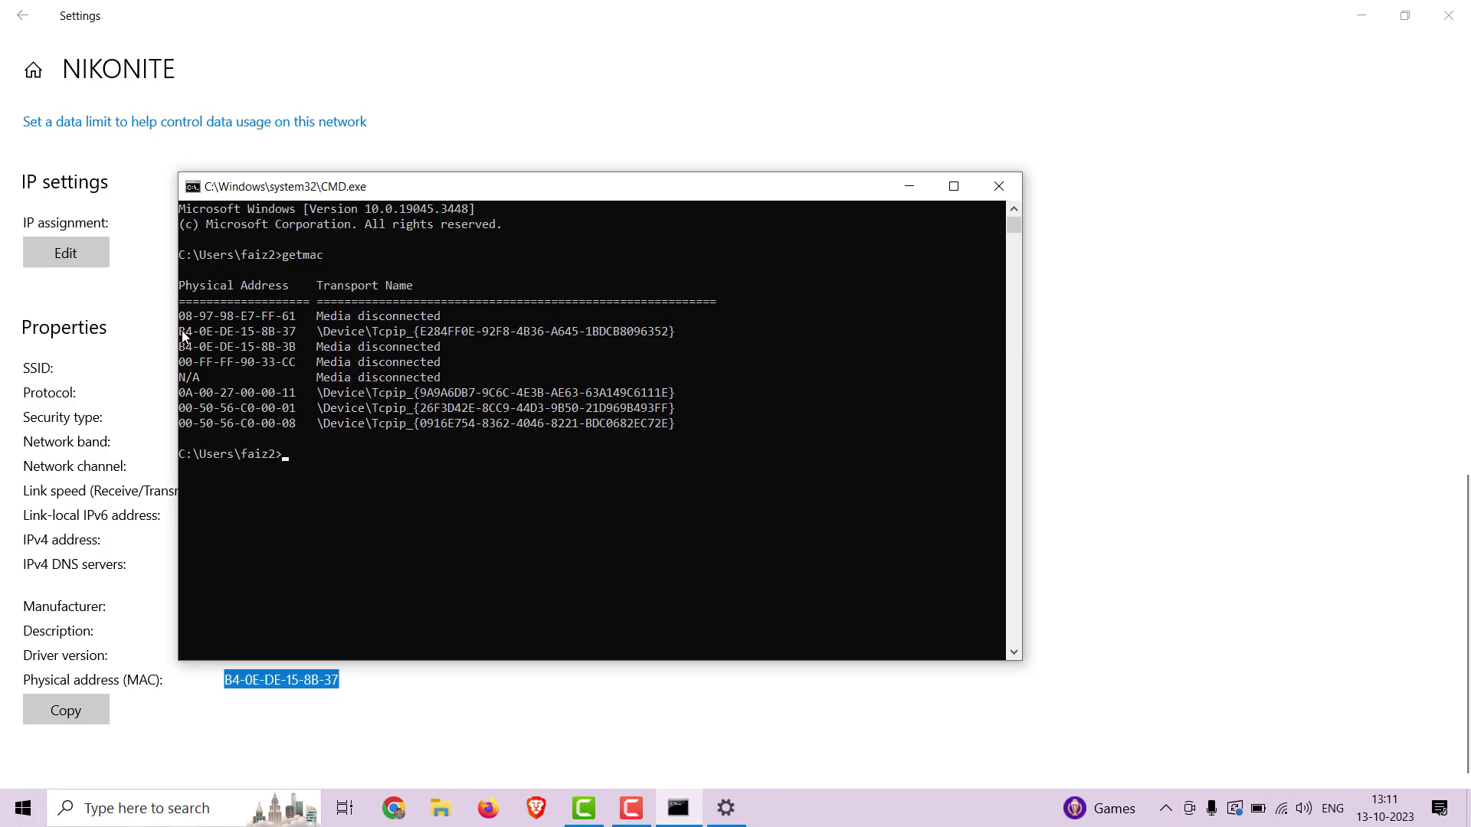
pyautogui.moveTo(182, 335); pyautogui.dragTo(295, 348)
pyautogui.click(452, 360)
pyautogui.click(423, 333)
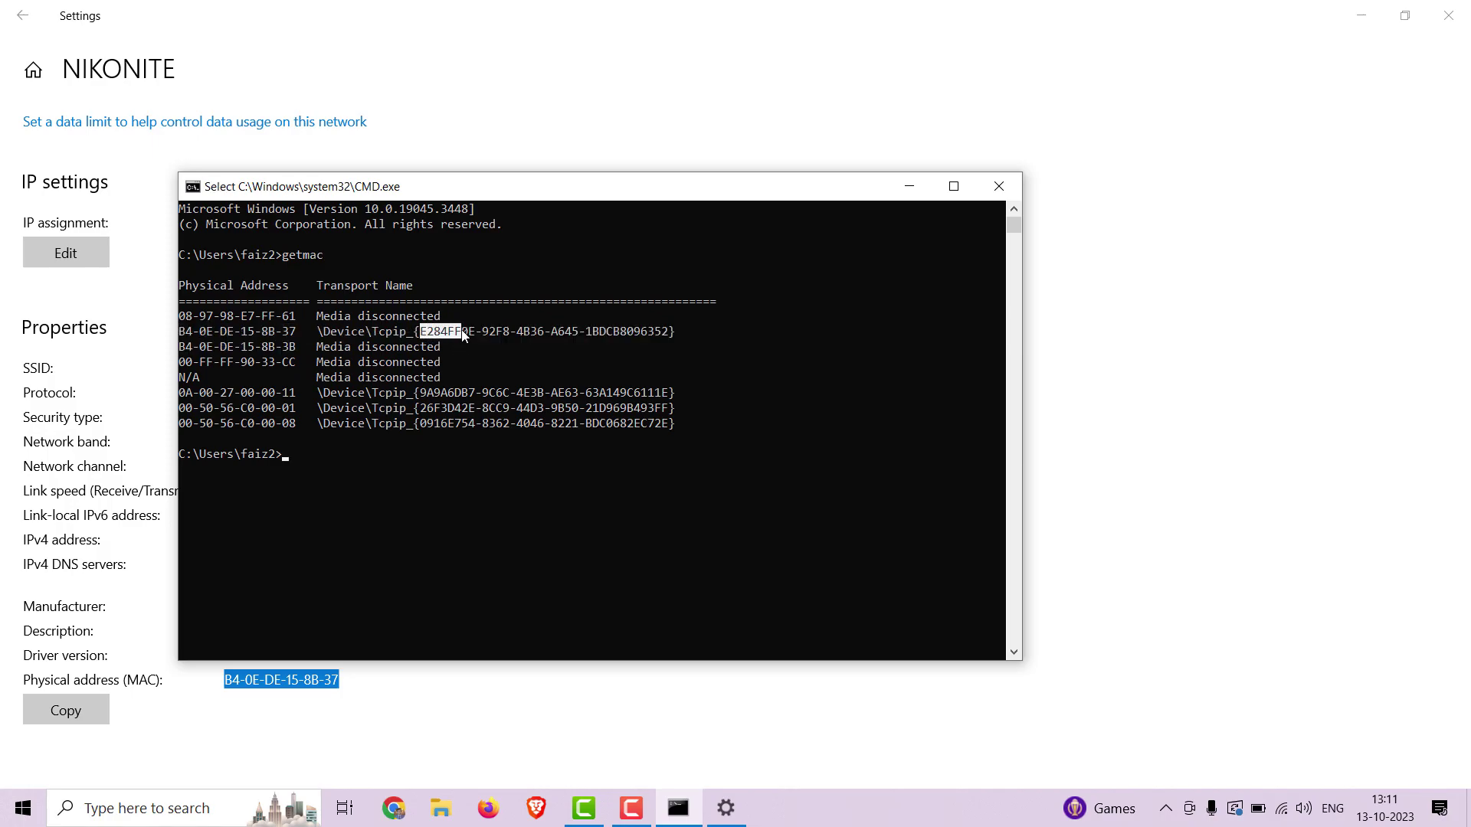
pyautogui.moveTo(463, 335); pyautogui.dragTo(472, 337)
pyautogui.rightClick(472, 337)
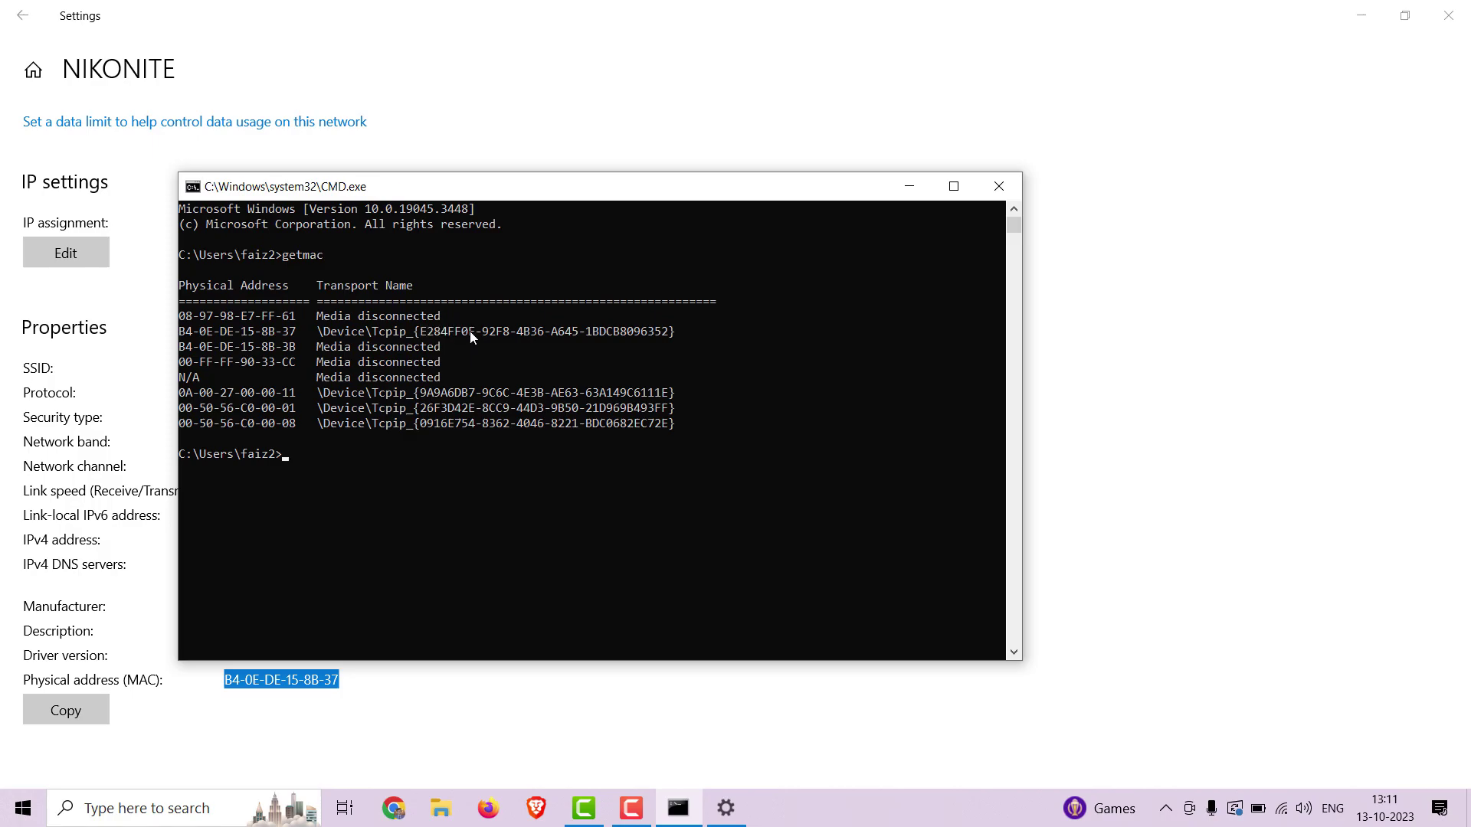
pyautogui.click(908, 192)
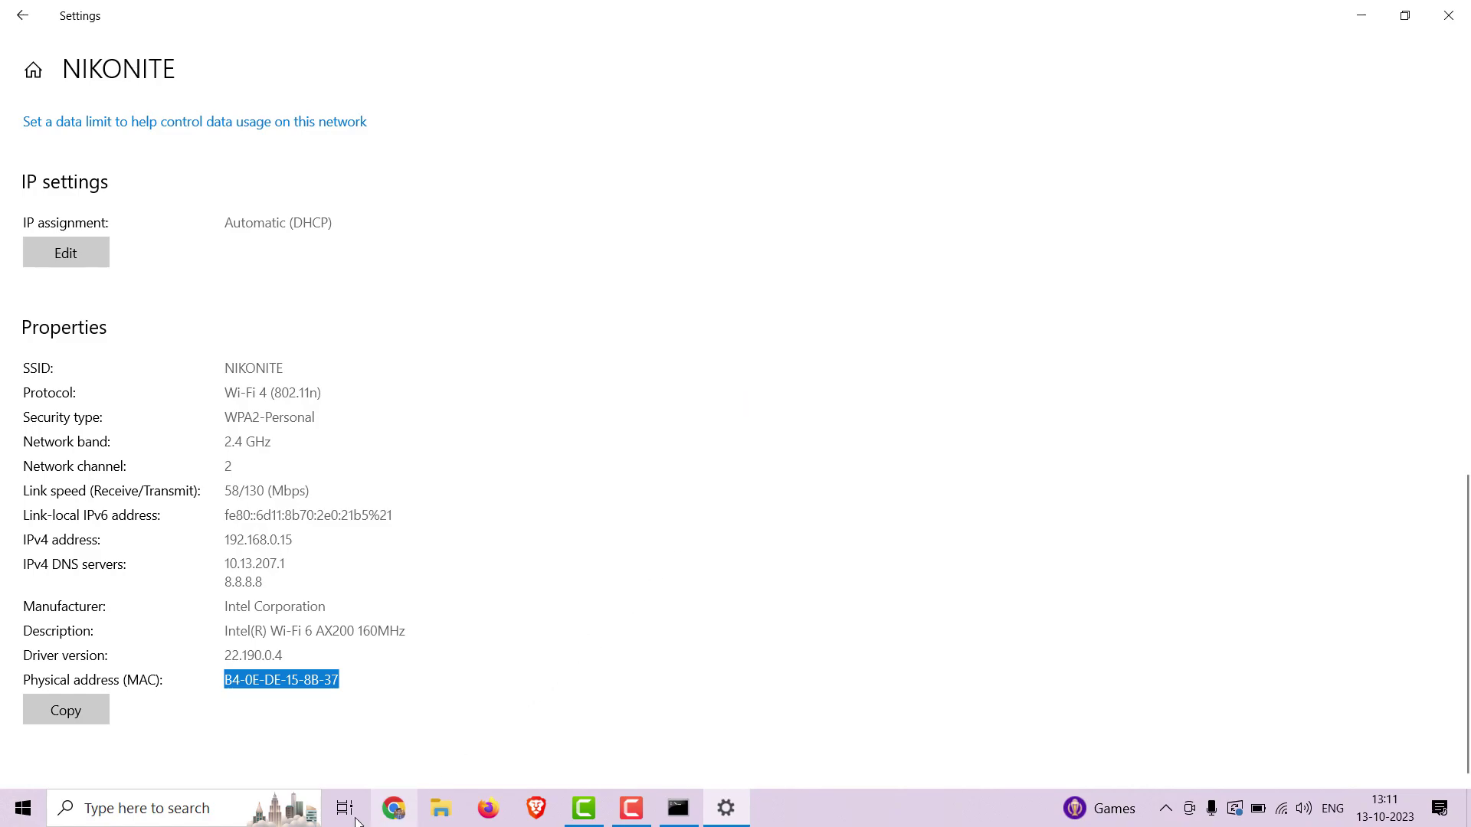
pyautogui.click(255, 820)
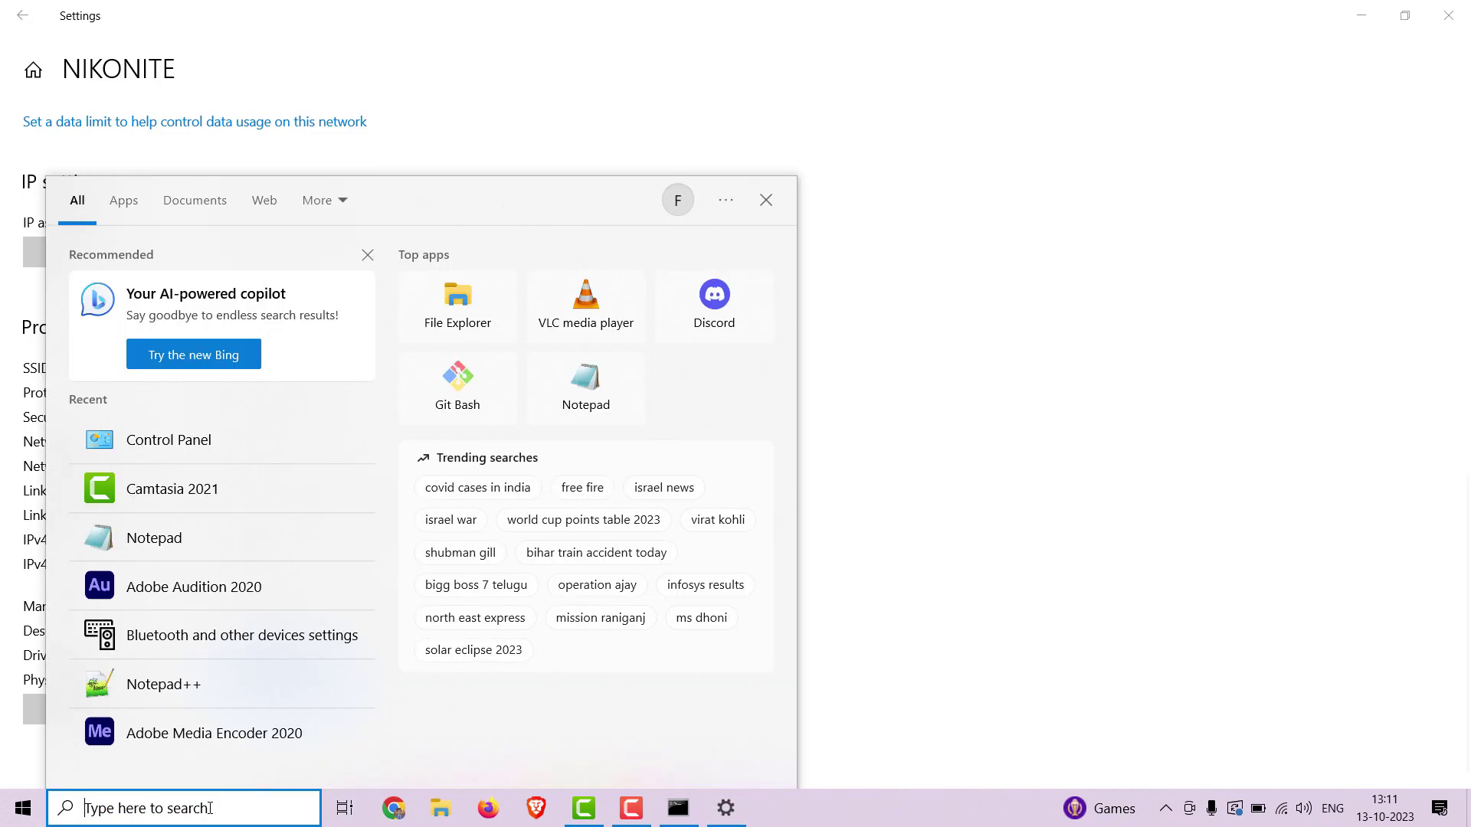
# Close the search panel and launch regedit from the Run dialog.
pyautogui.click(1249, 610)
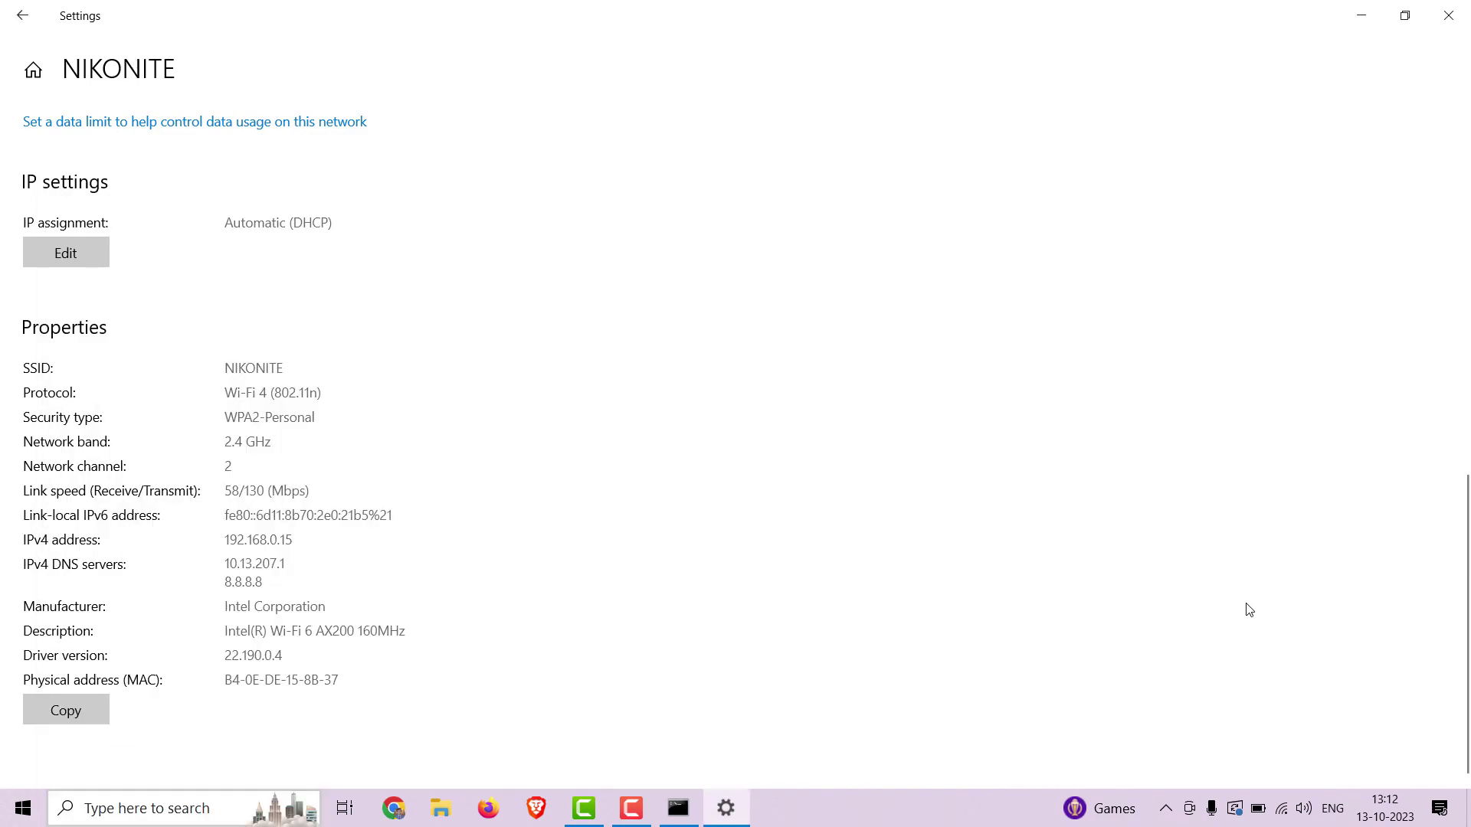
pyautogui.press('super+r')
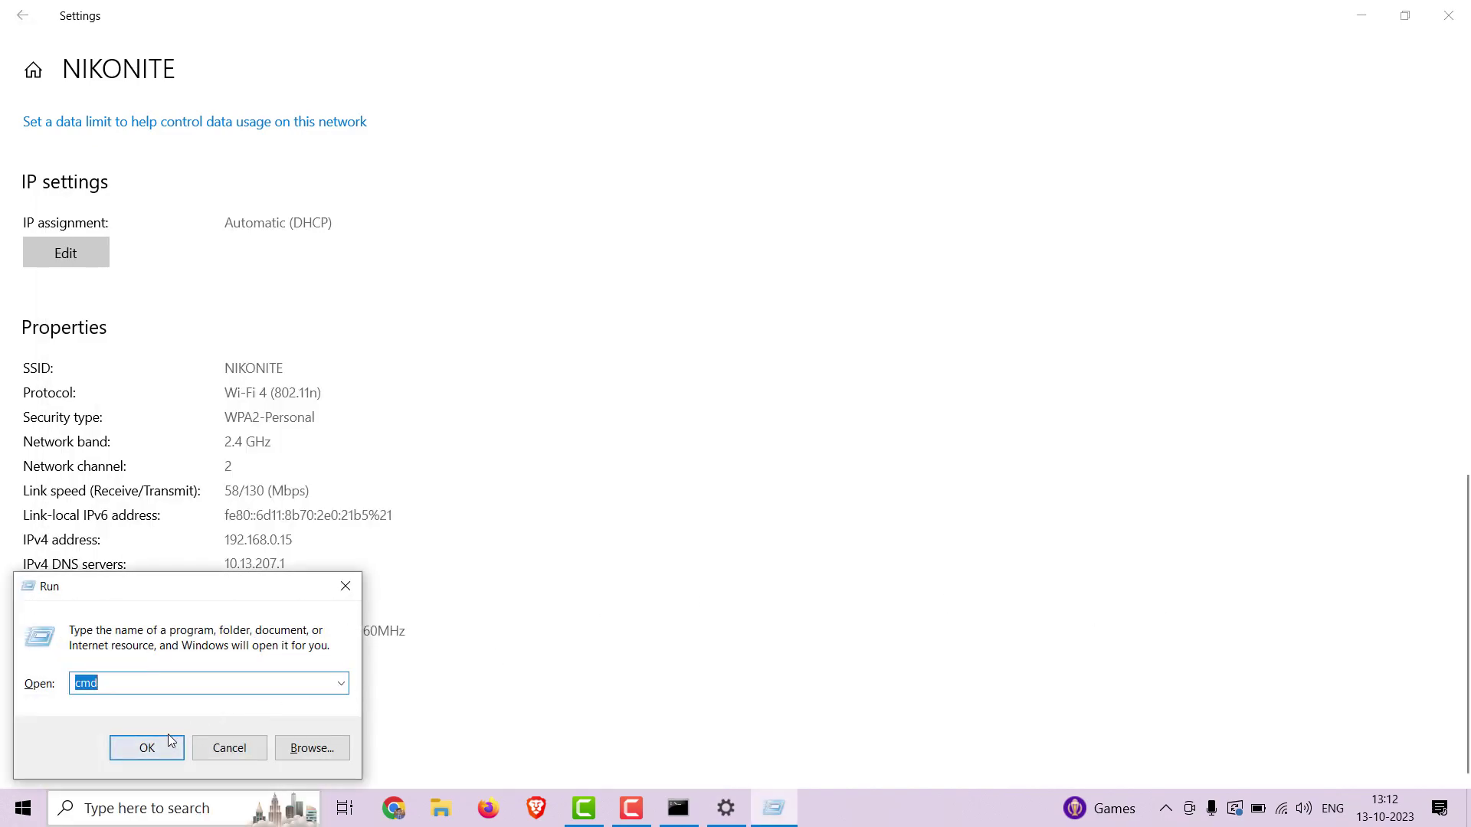
pyautogui.write('reg')
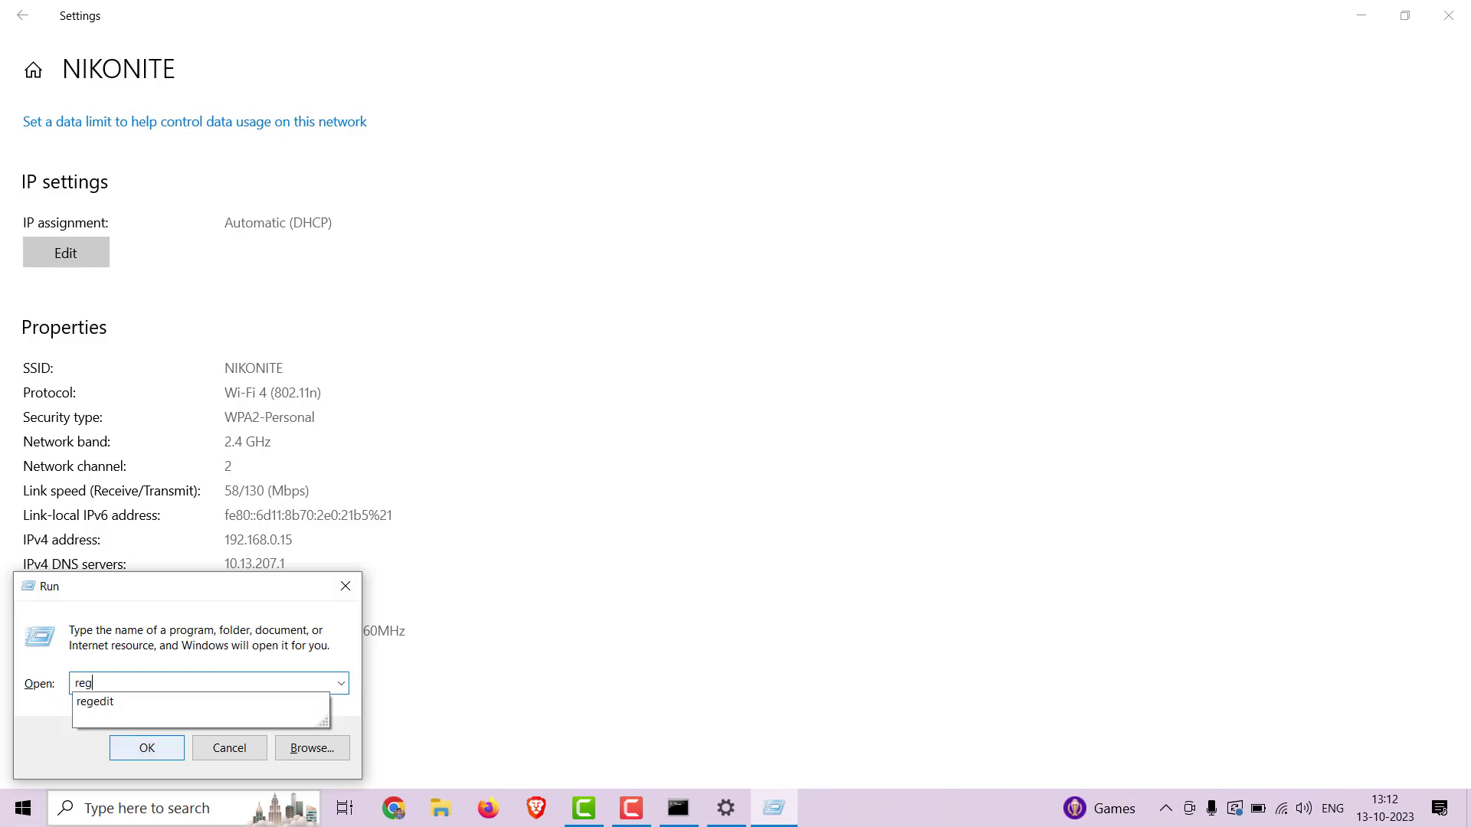
pyautogui.click(171, 705)
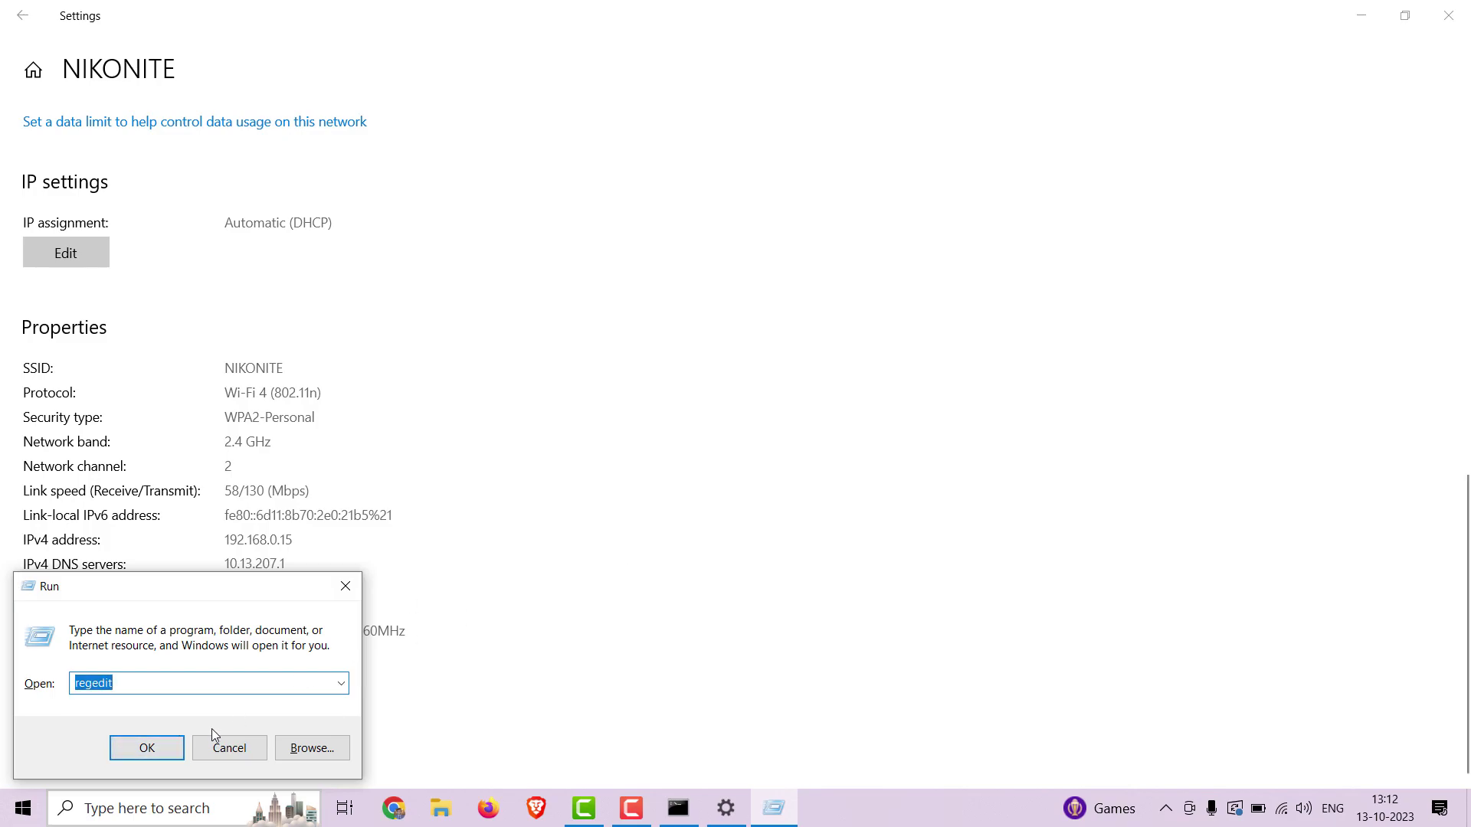
pyautogui.click(182, 750)
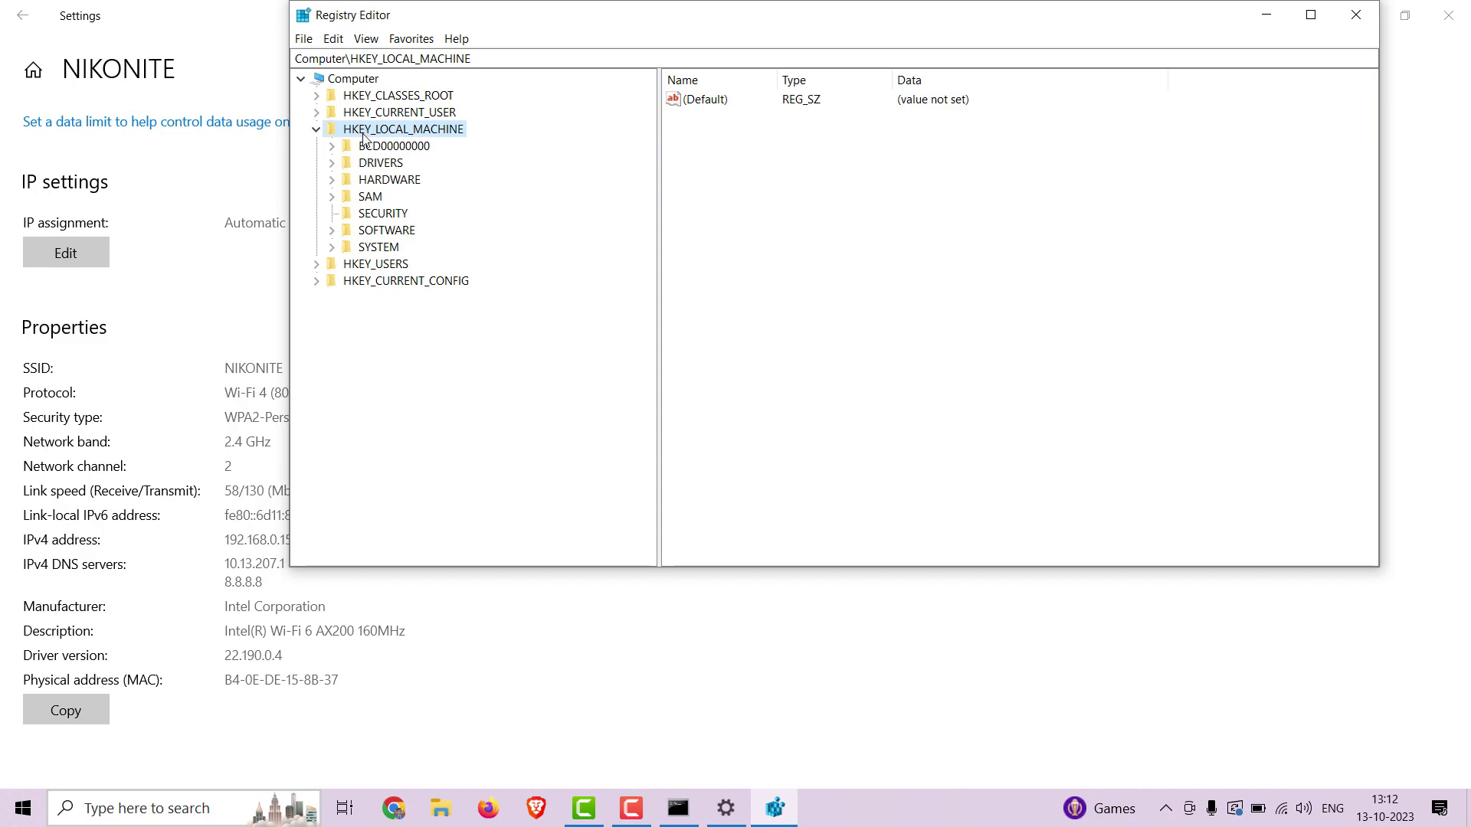
# Expand SYSTEM > ControlSet001 > Control > Class in the registry tree.
pyautogui.click(332, 247)
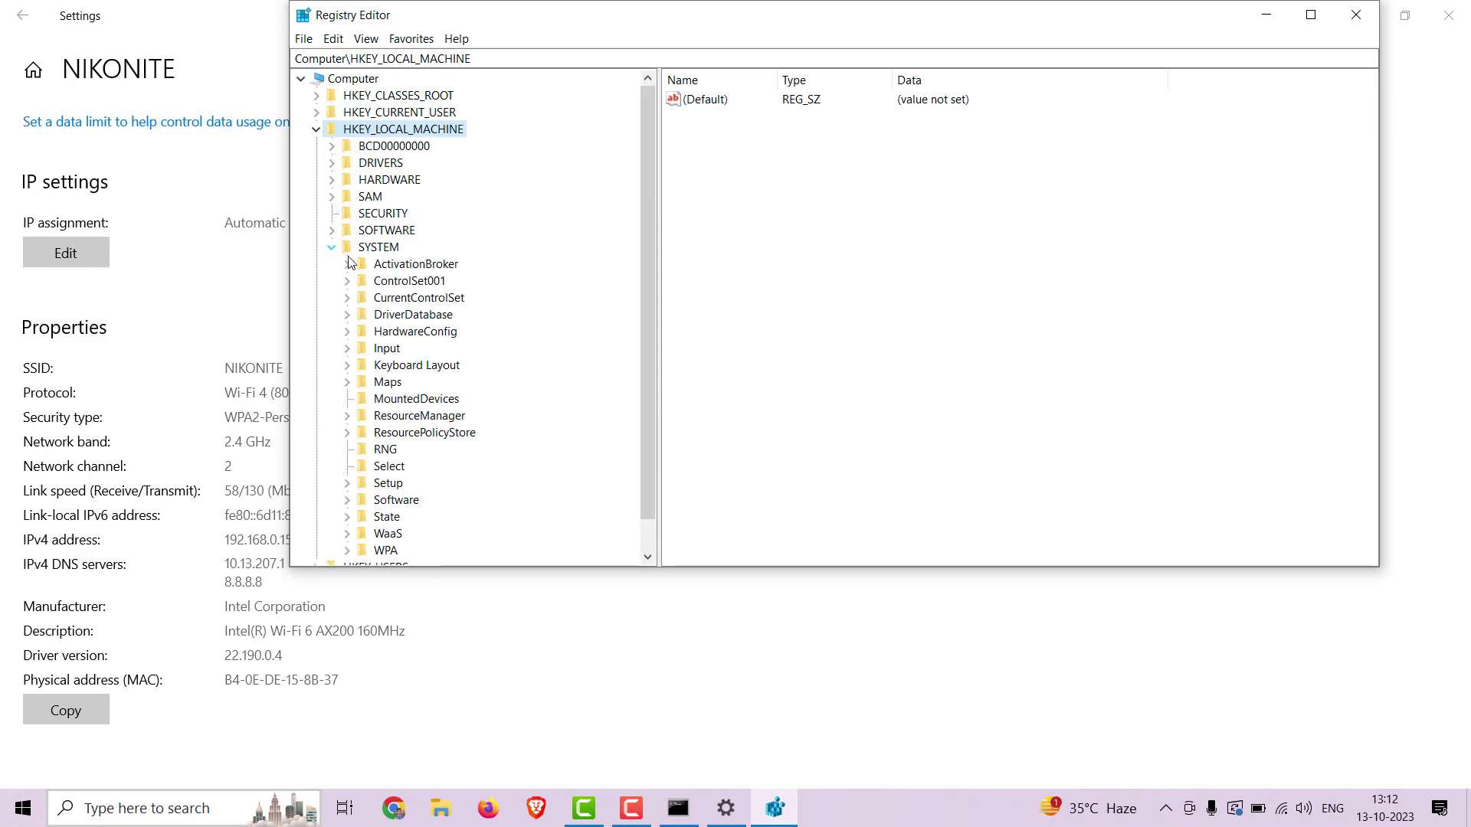
pyautogui.click(346, 281)
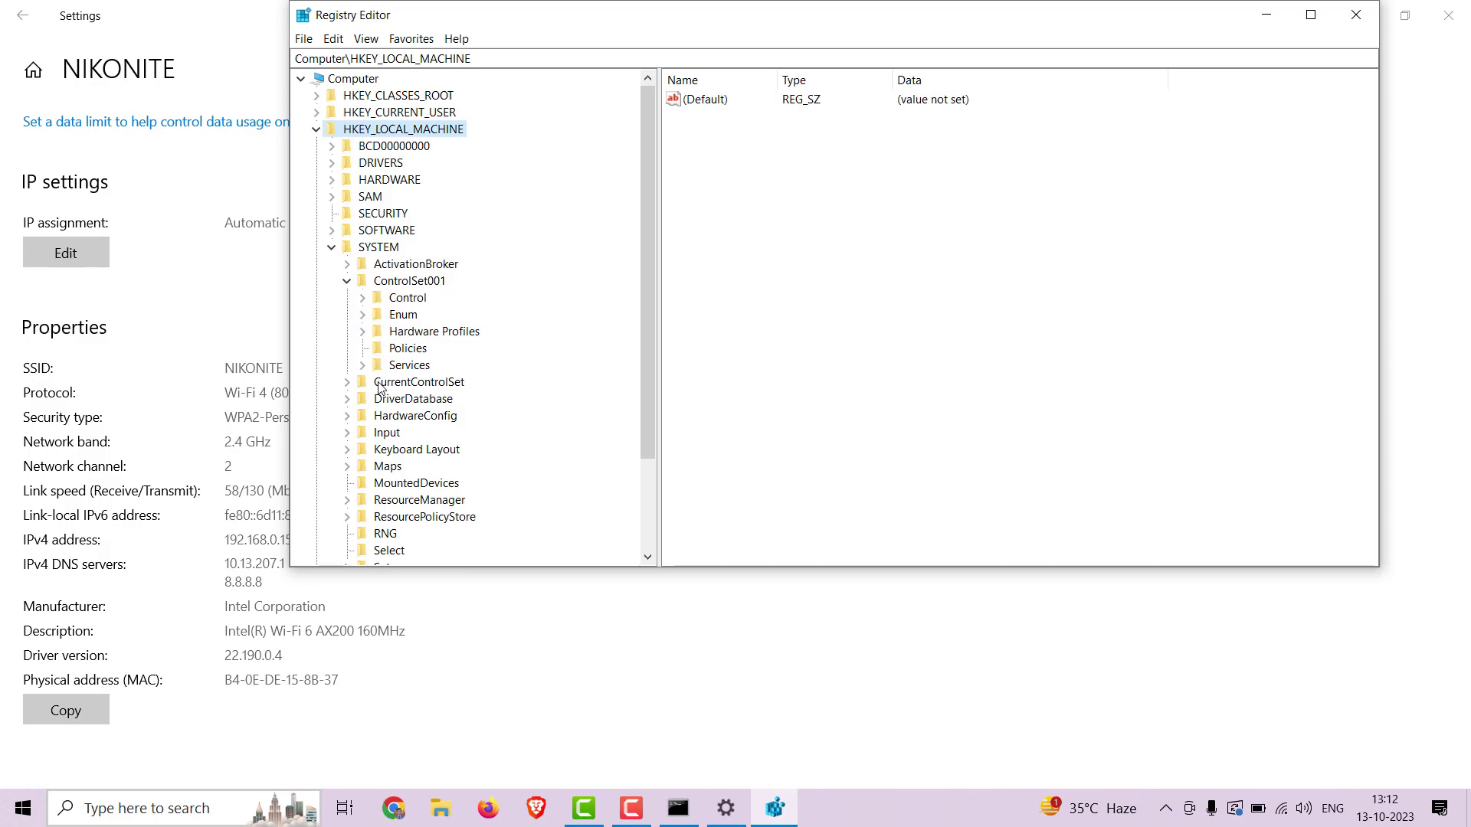
pyautogui.scroll(-1, 387, 419)
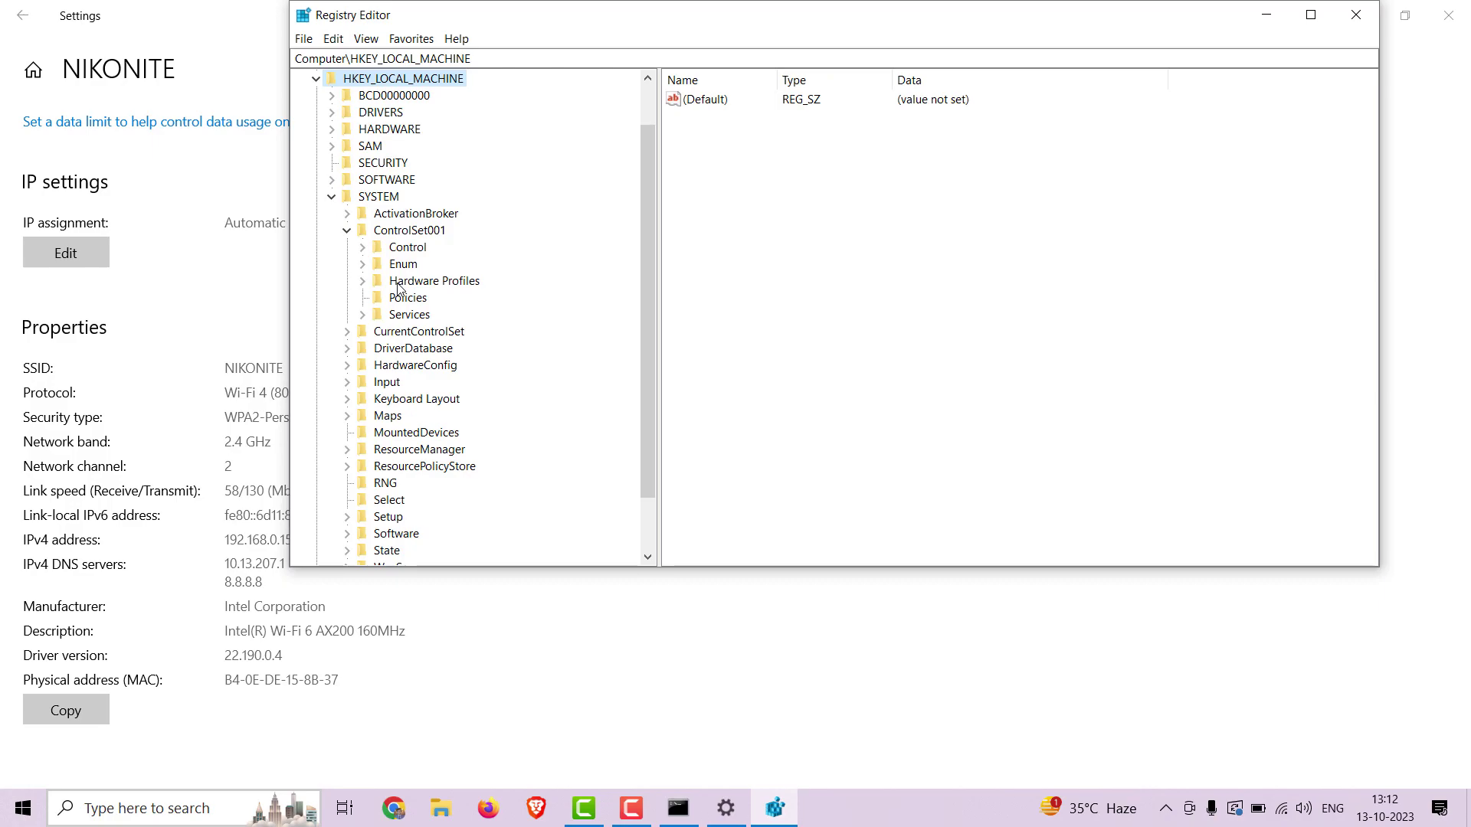
pyautogui.scroll(-2, 398, 379)
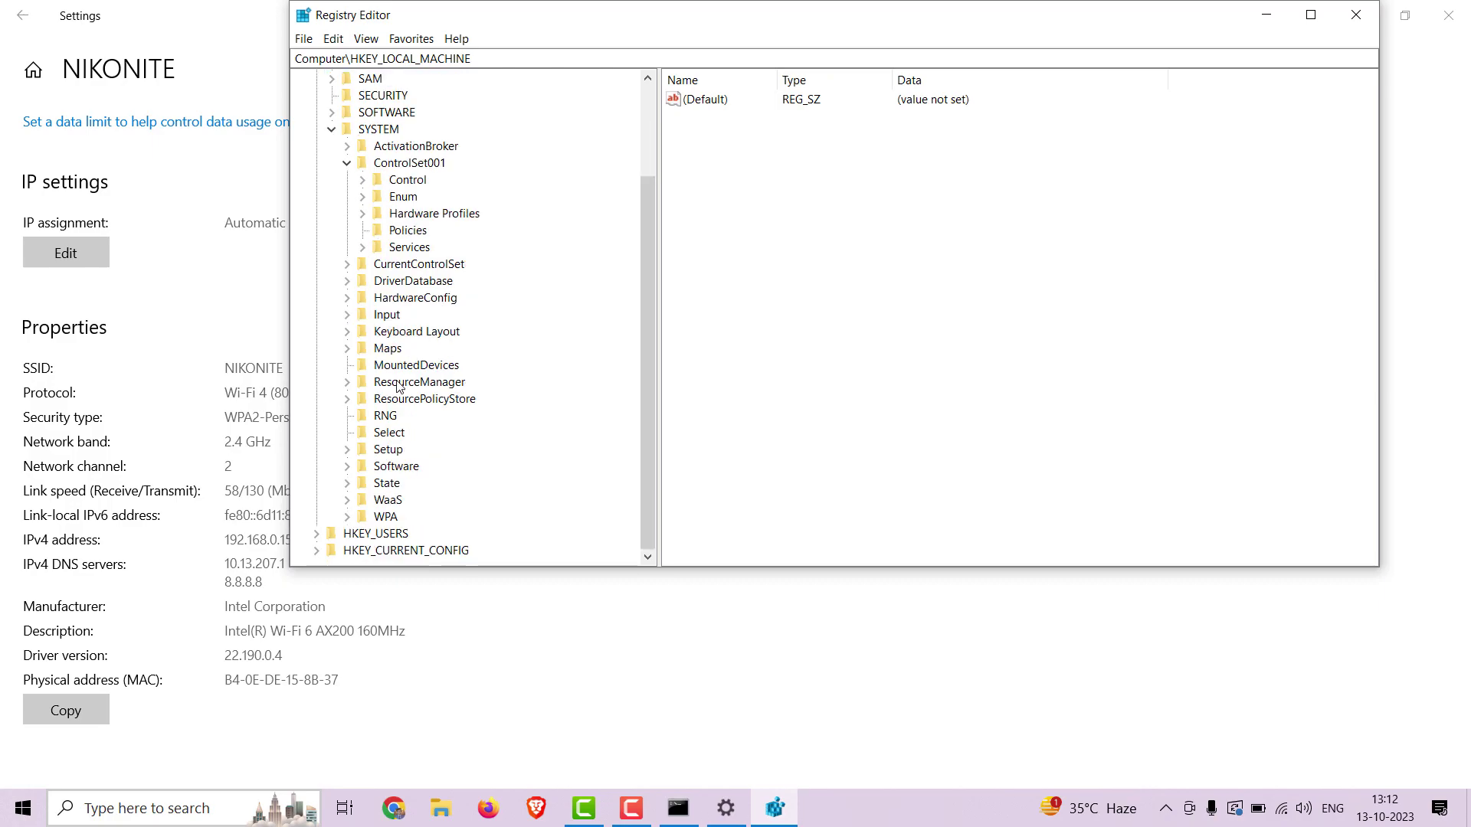
pyautogui.click(363, 181)
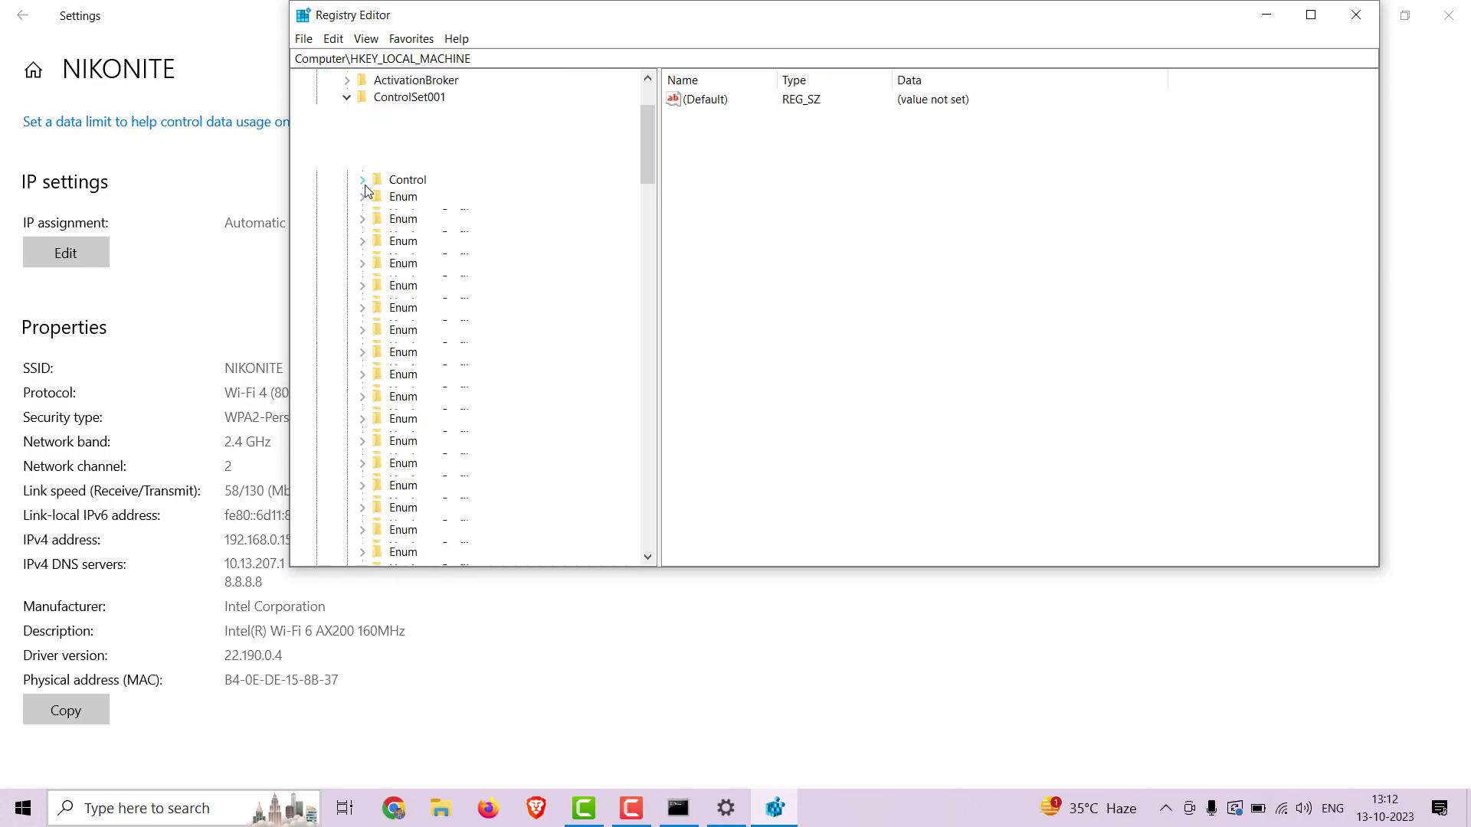
pyautogui.click(377, 331)
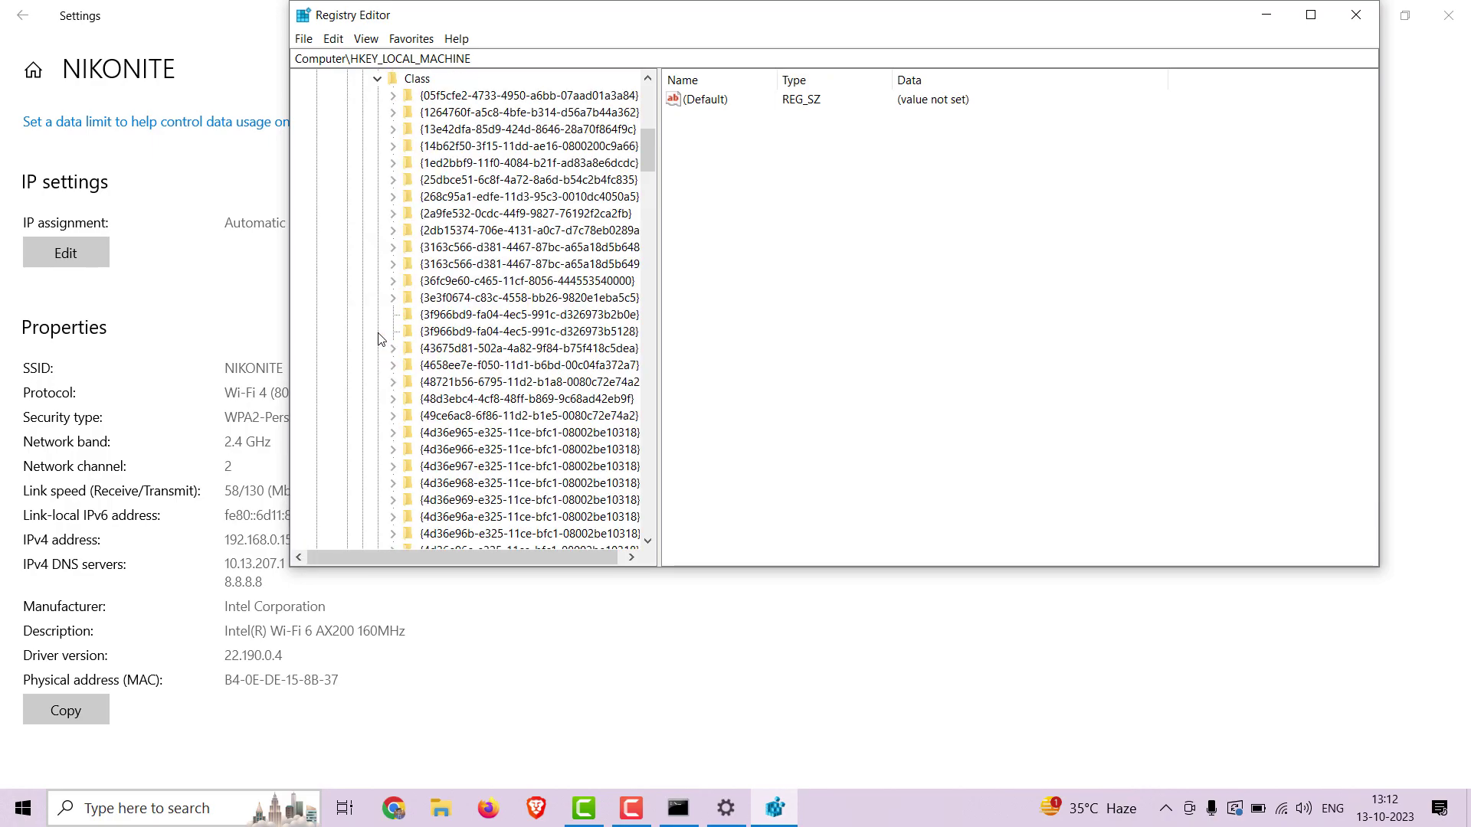
# Search the Class key for the pasted adapter GUID E284FF0E.
pyautogui.rightClick(414, 81)
pyautogui.click(452, 134)
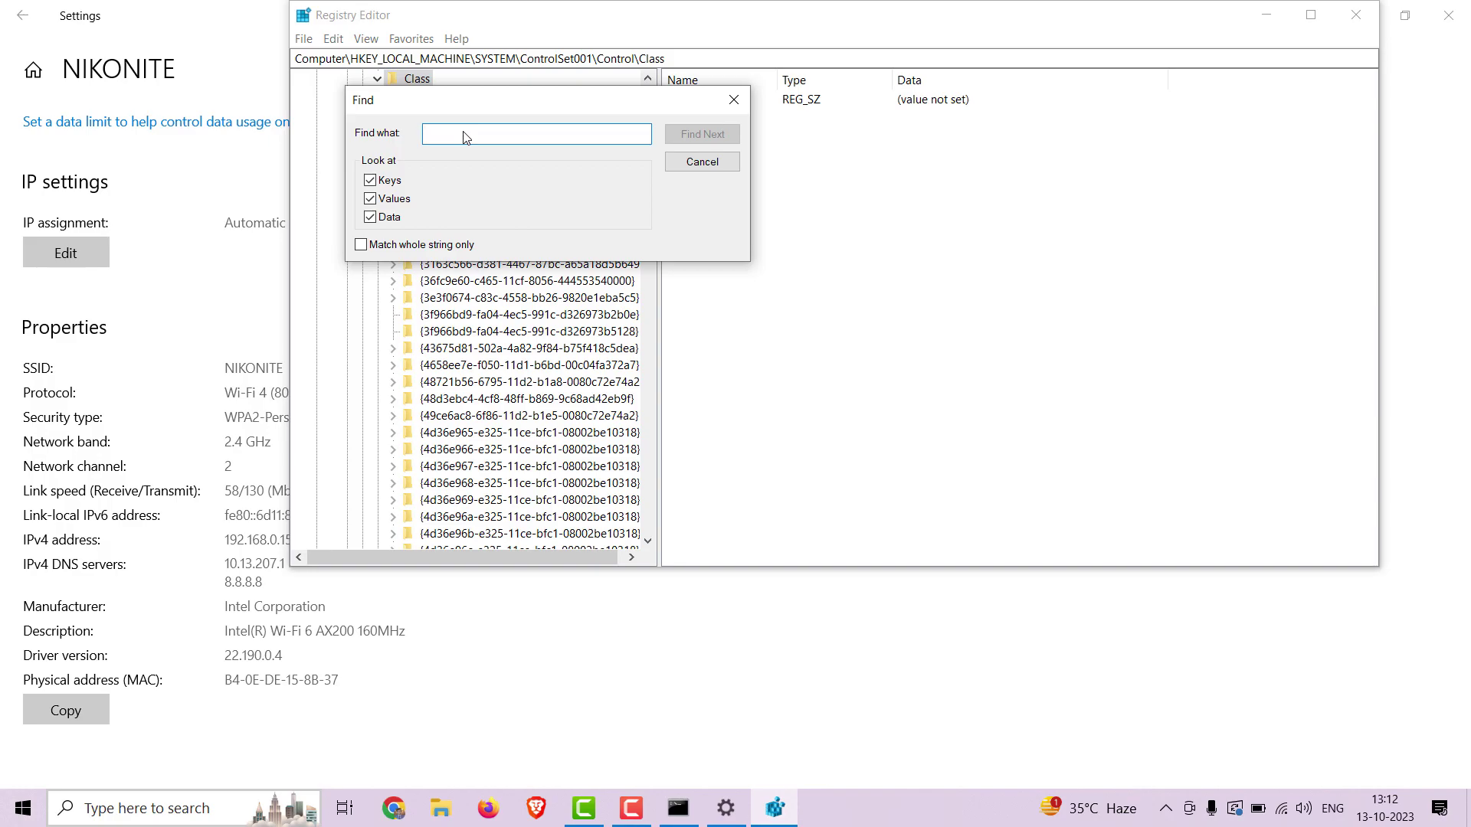
pyautogui.hotkey('ctrl', 'v')
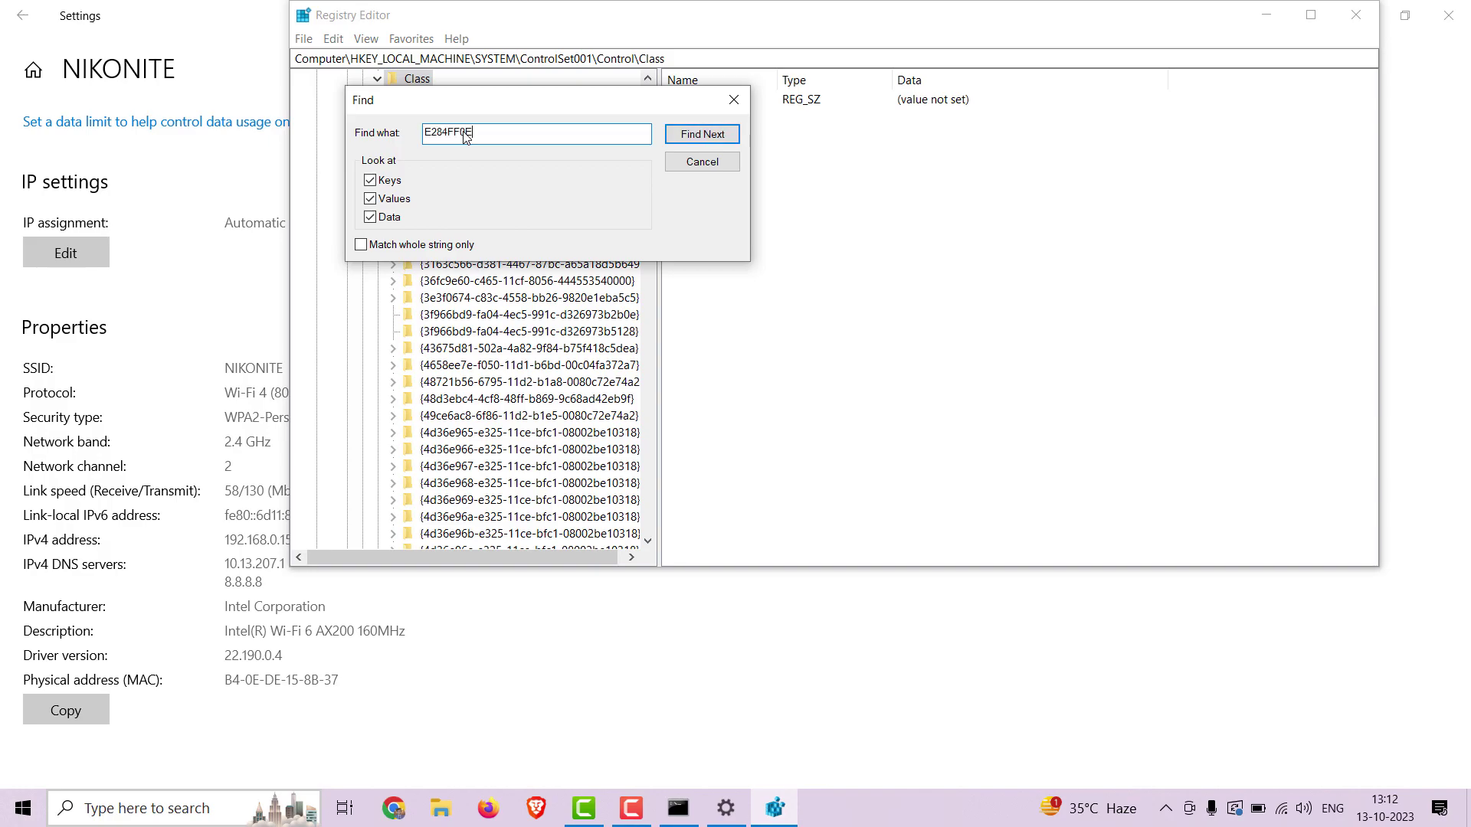
pyautogui.press('Return')
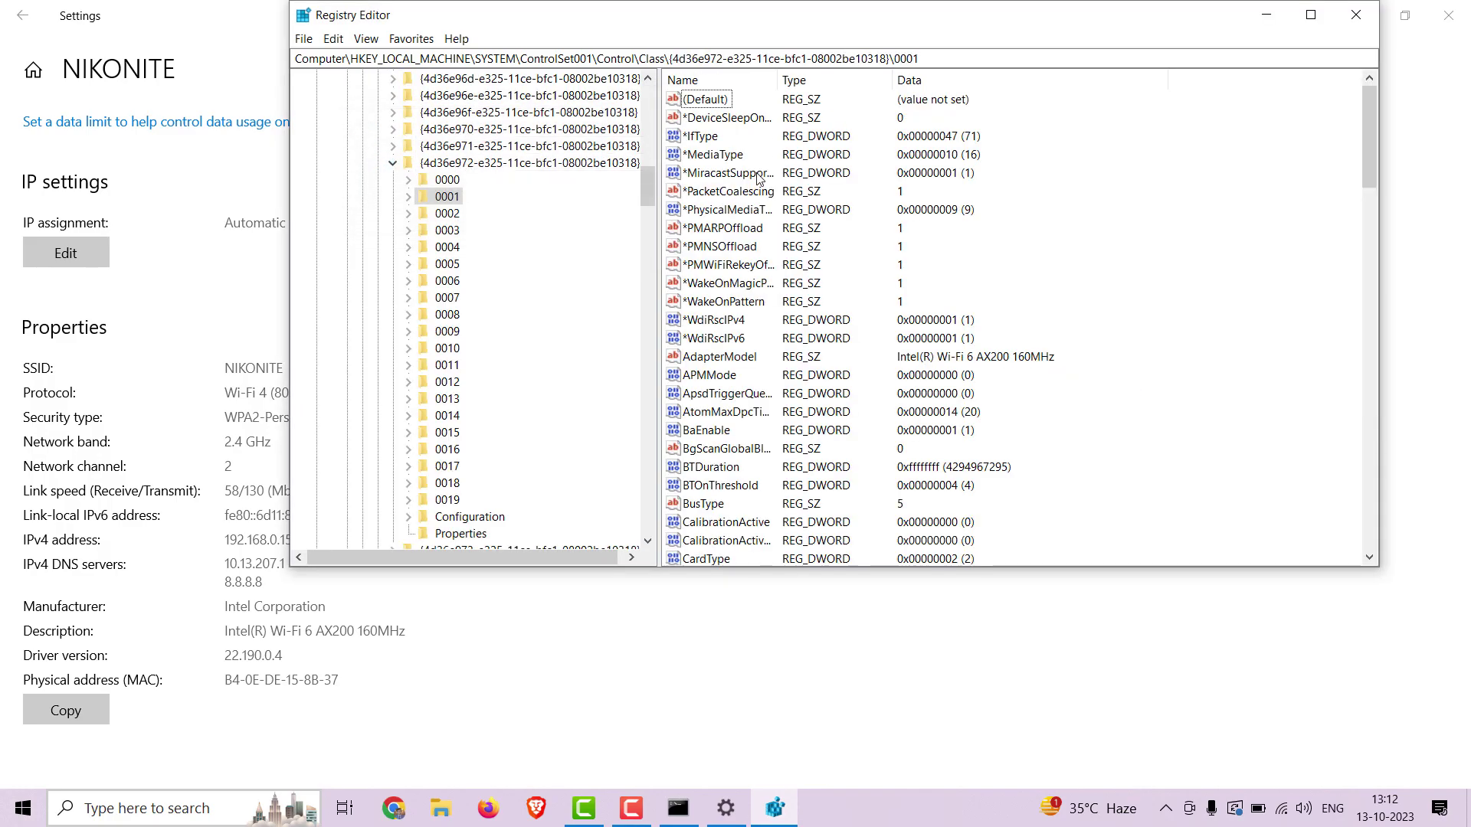
# Select the matching NetCfgInstanceId in key 0001 and bring the getmac output forward.
pyautogui.scroll(-8, 818, 321)
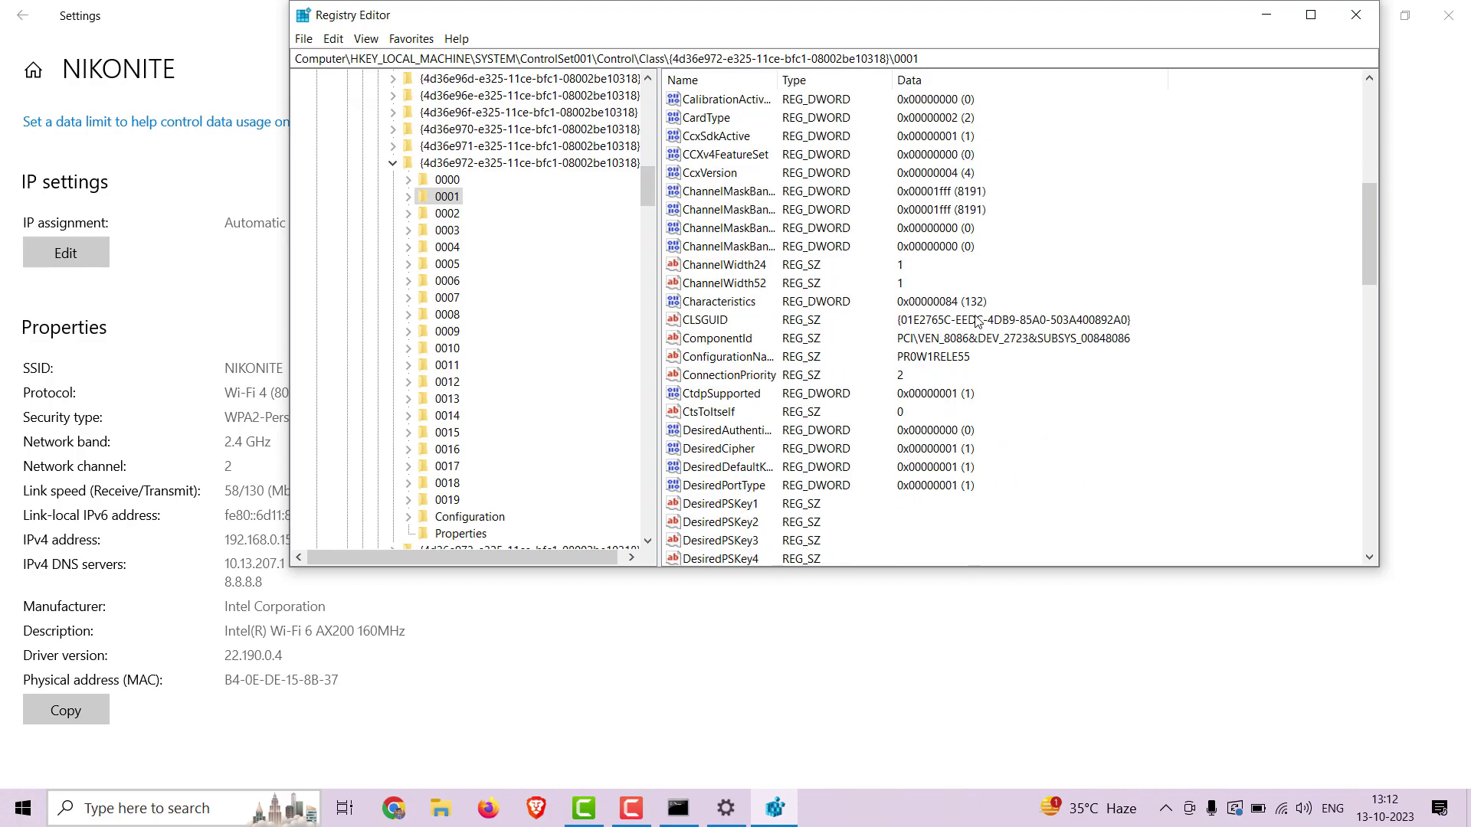
pyautogui.scroll(-1, 861, 366)
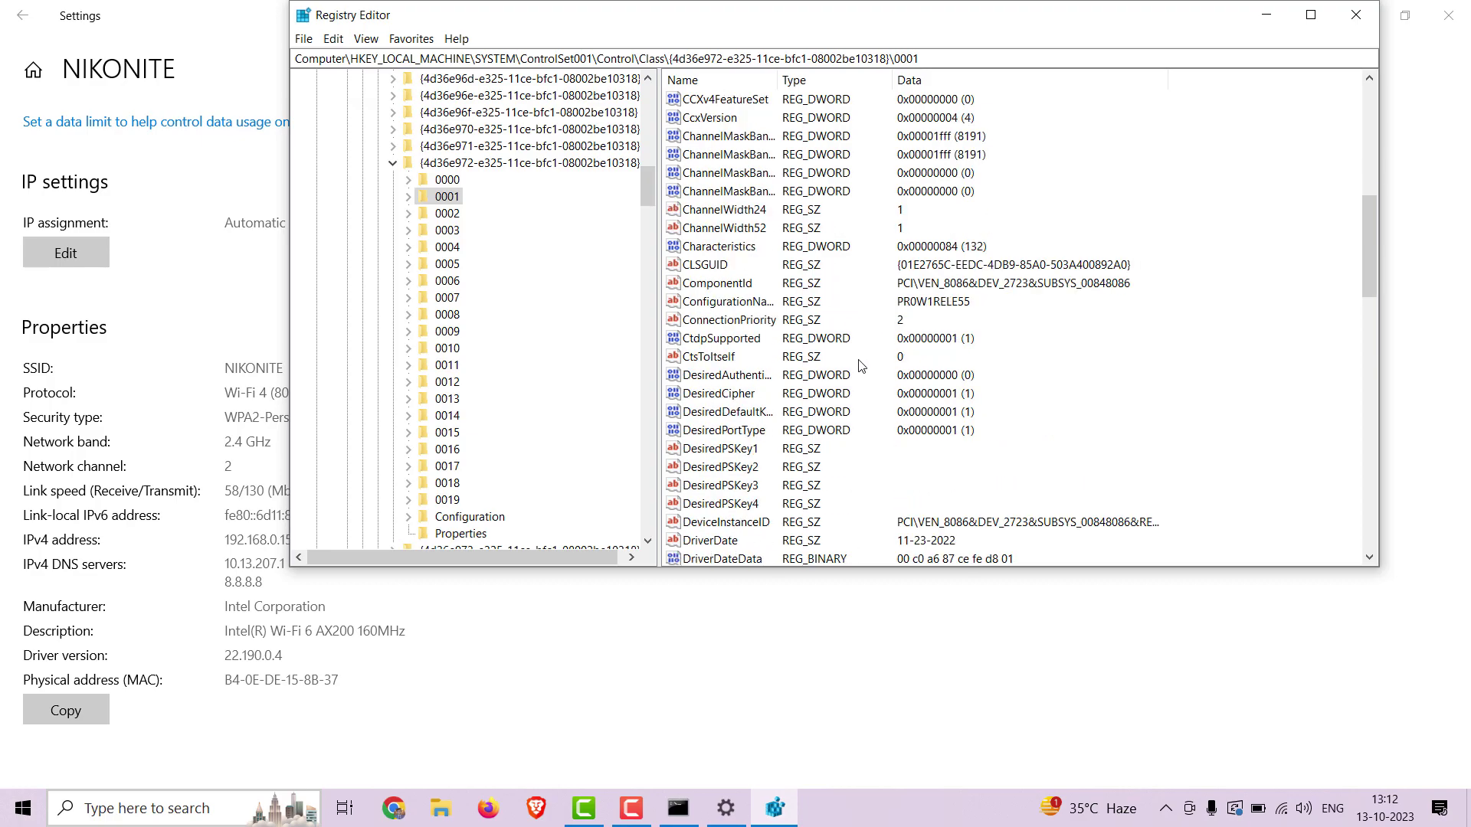
pyautogui.scroll(-13, 861, 367)
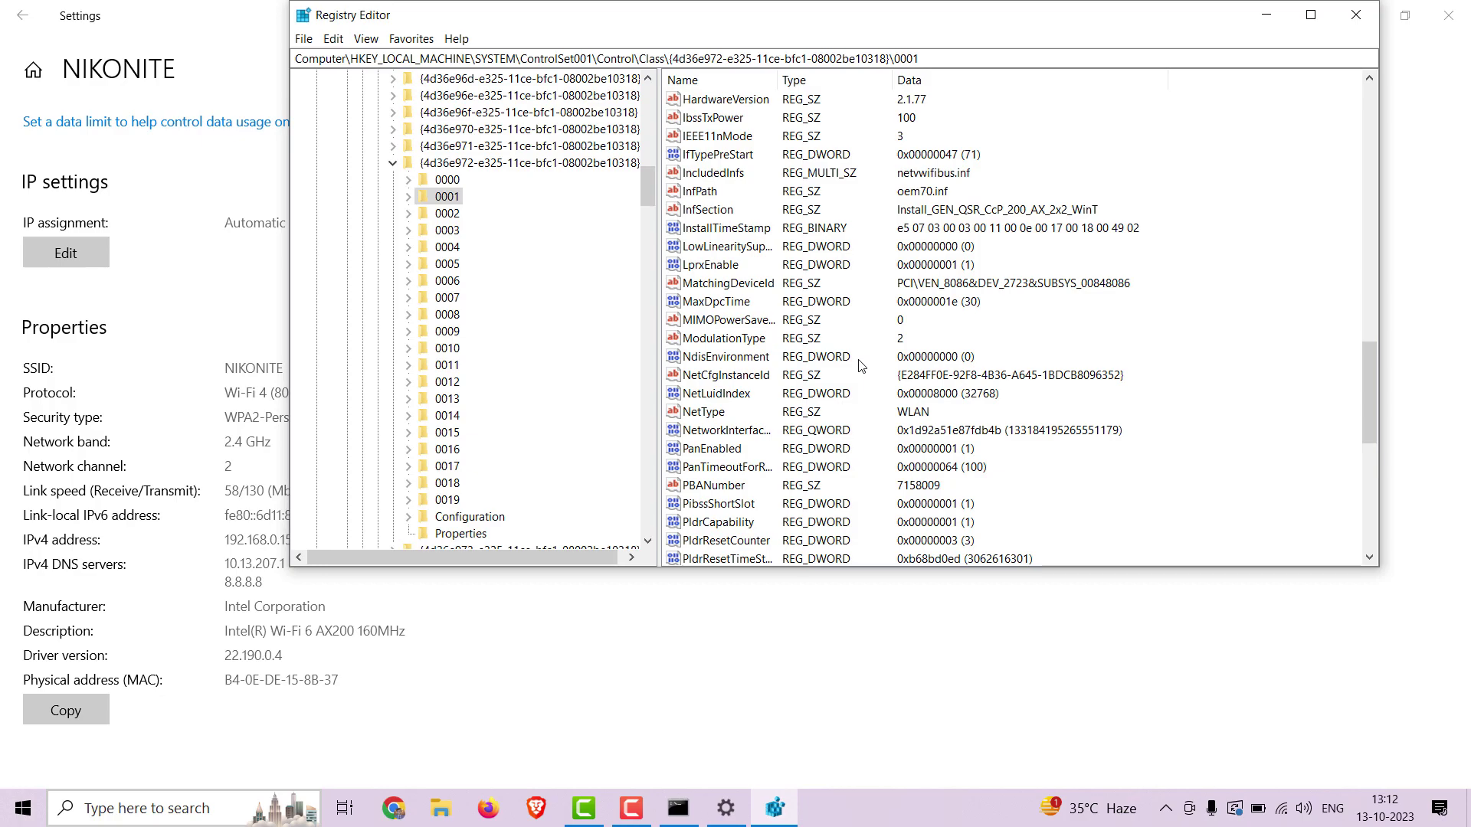
pyautogui.click(721, 376)
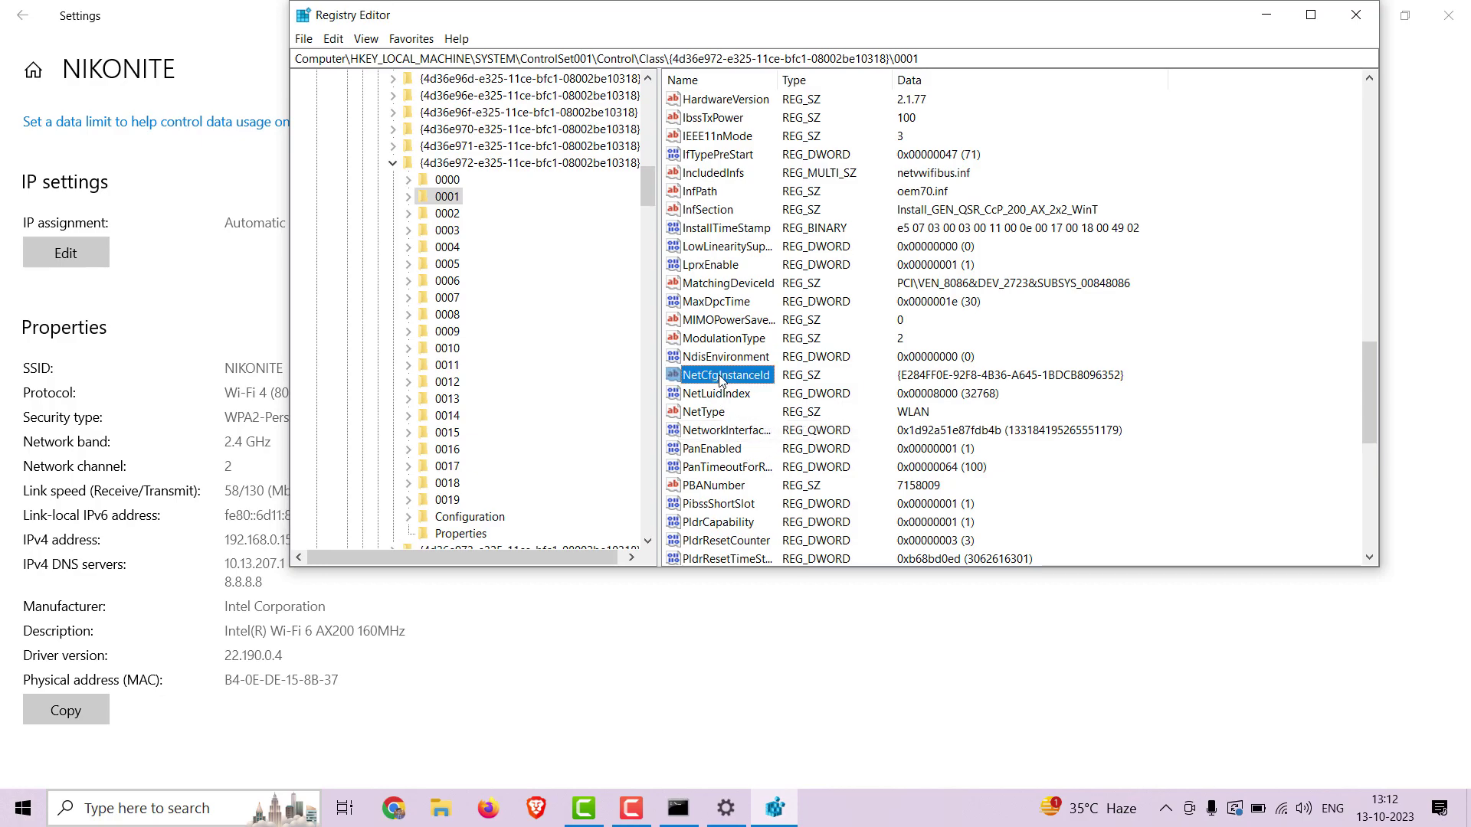
pyautogui.click(678, 808)
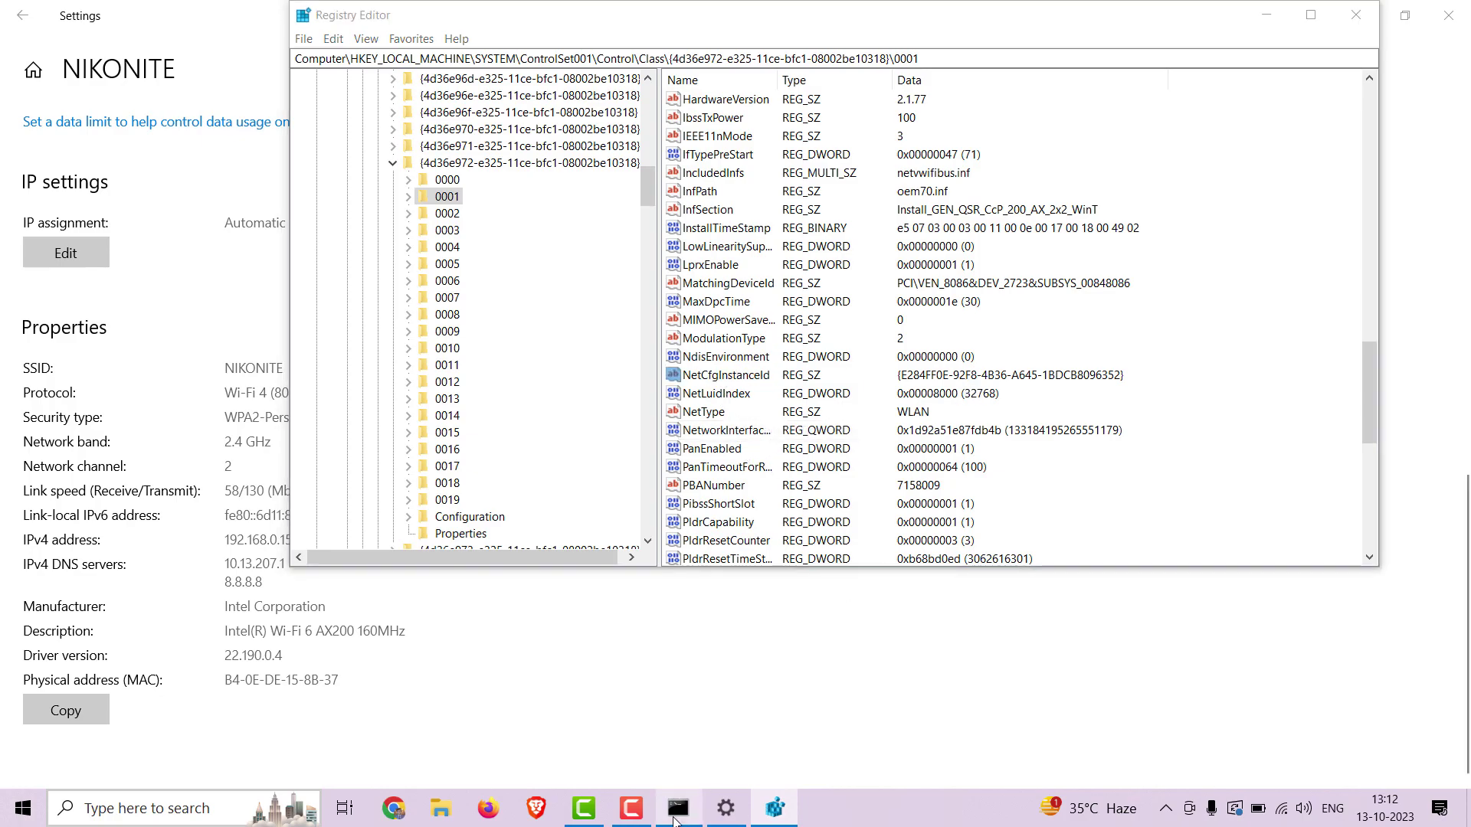
# Move the getmac window to the lower right beside the registry values.
pyautogui.moveTo(651, 195); pyautogui.dragTo(1022, 448)
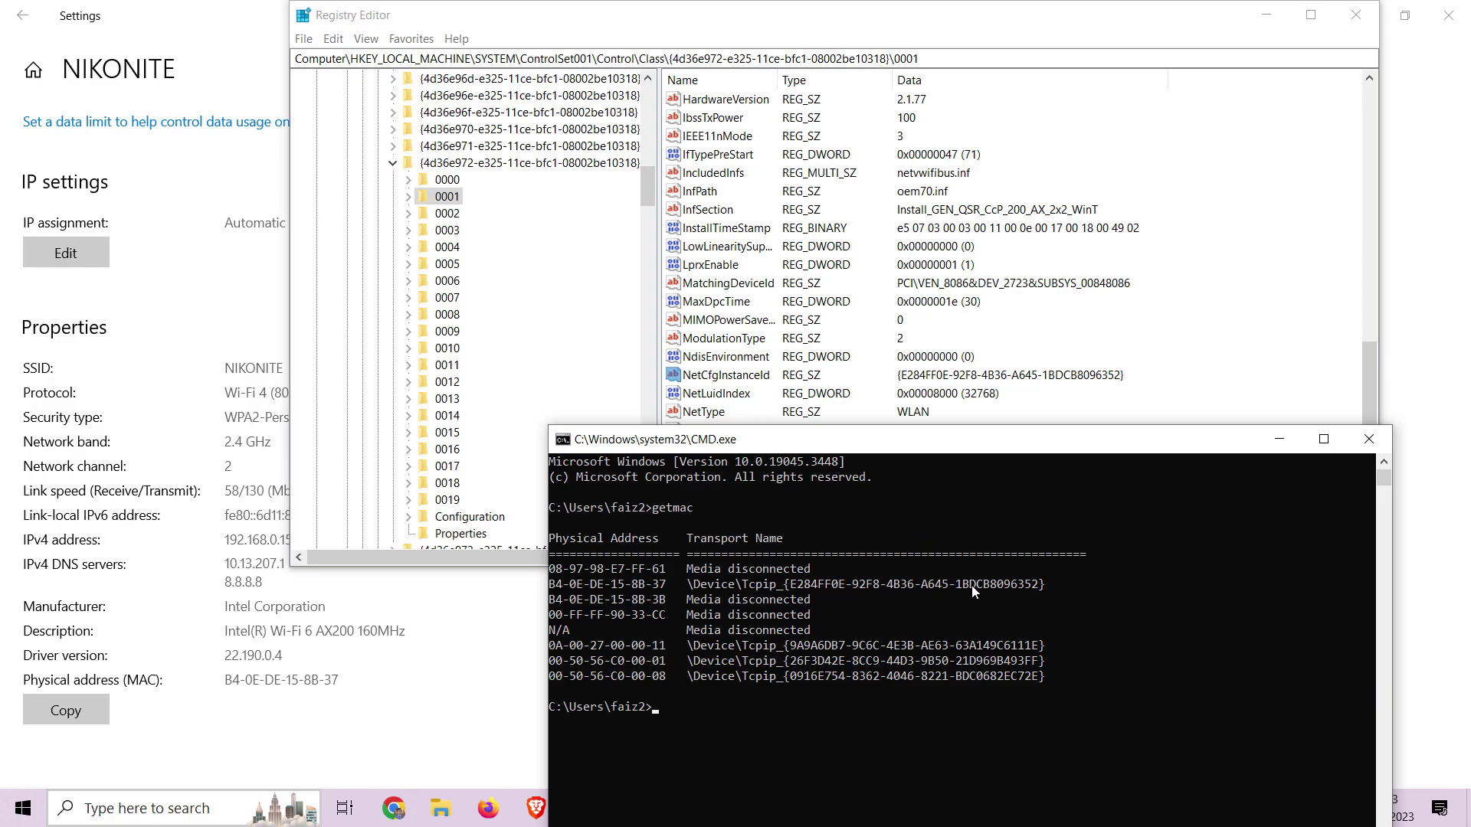
# Minimize Command Prompt and create a string value named NetworkAddress in key 0001.
pyautogui.click(1279, 439)
pyautogui.scroll(-9, 1084, 490)
pyautogui.rightClick(1082, 485)
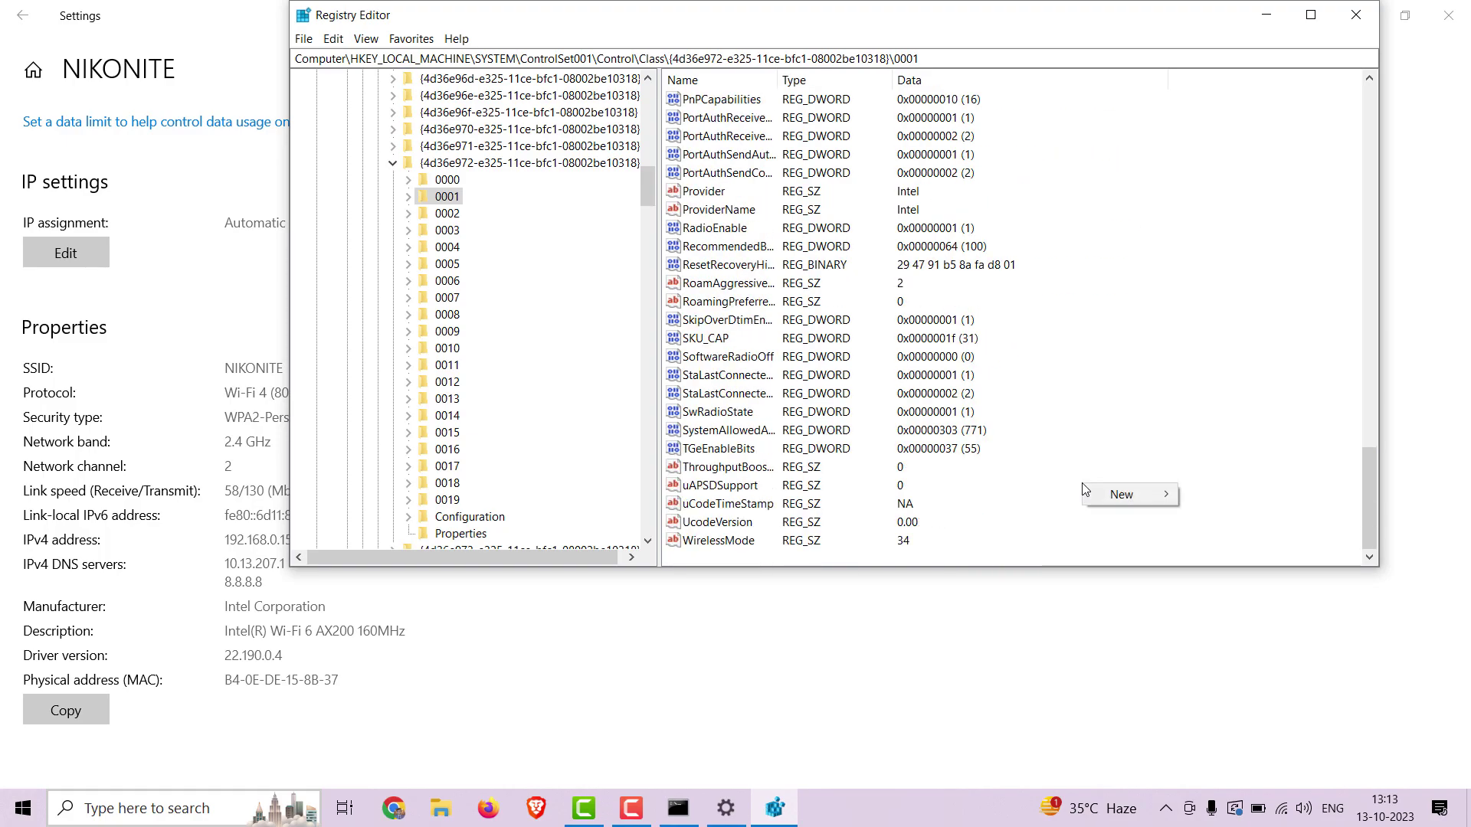
pyautogui.rightClick(1071, 517)
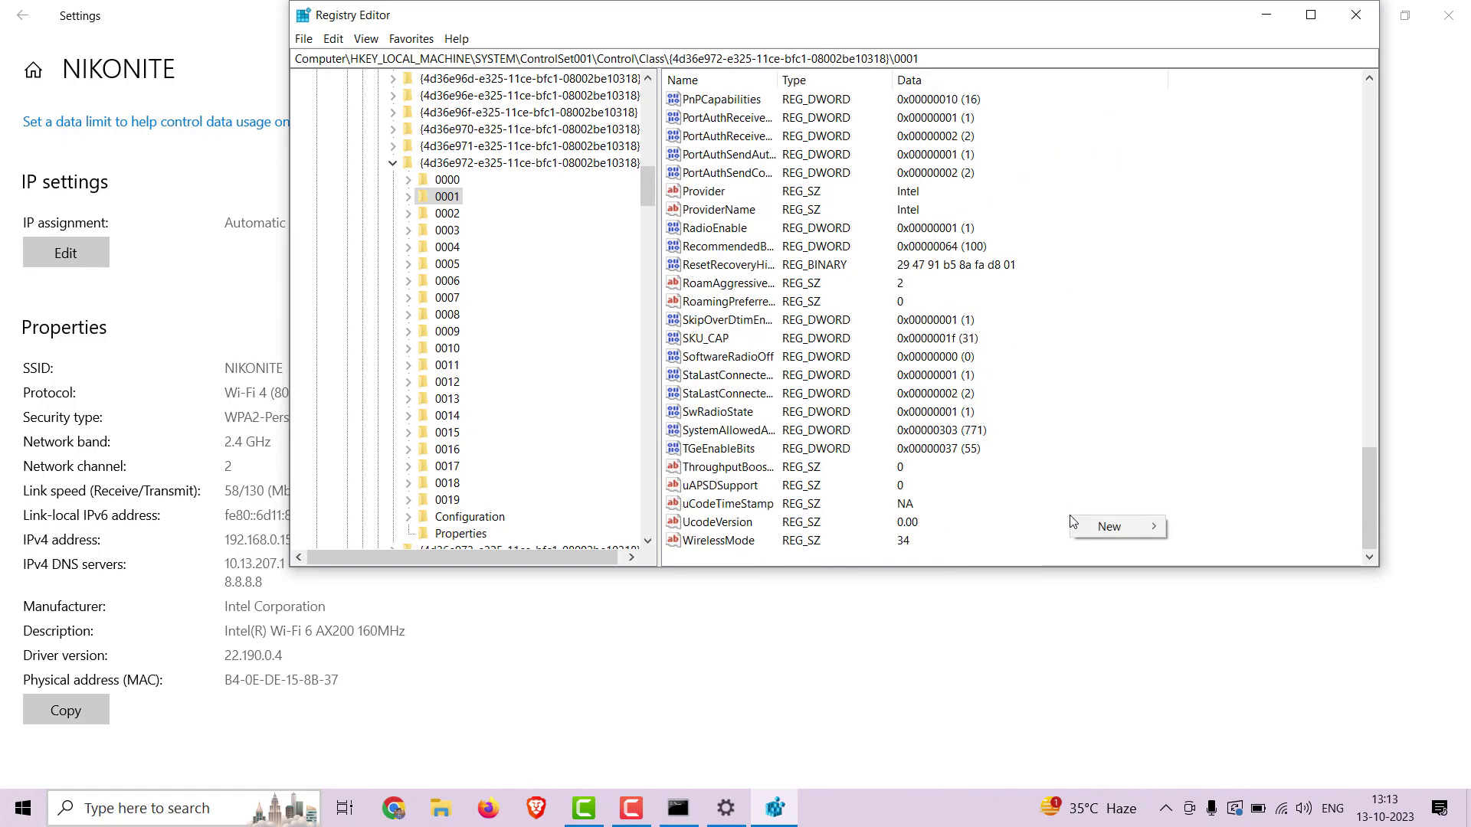
pyautogui.moveTo(1092, 529)
pyautogui.click(1207, 550)
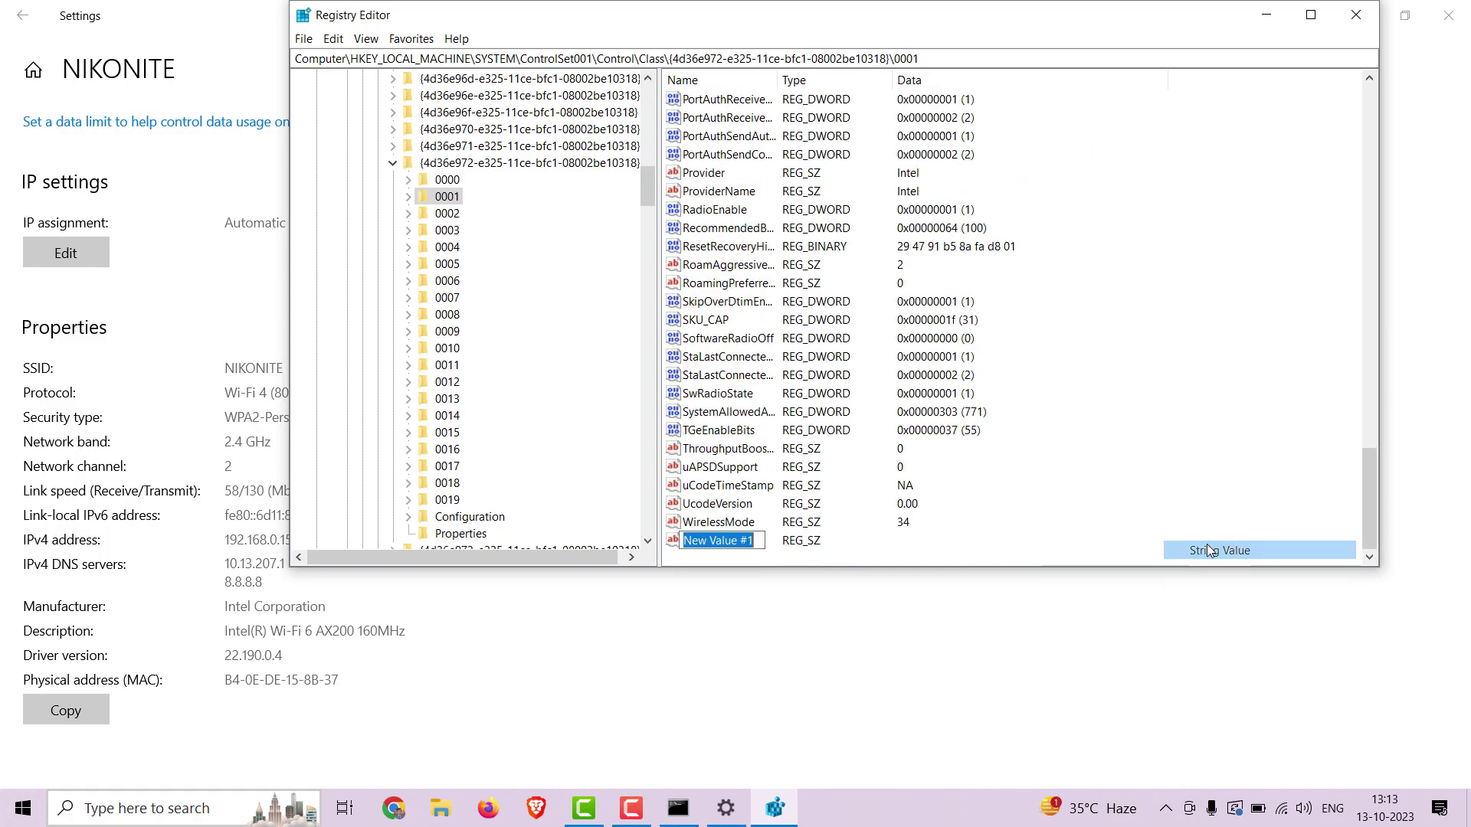
pyautogui.write('Ne')
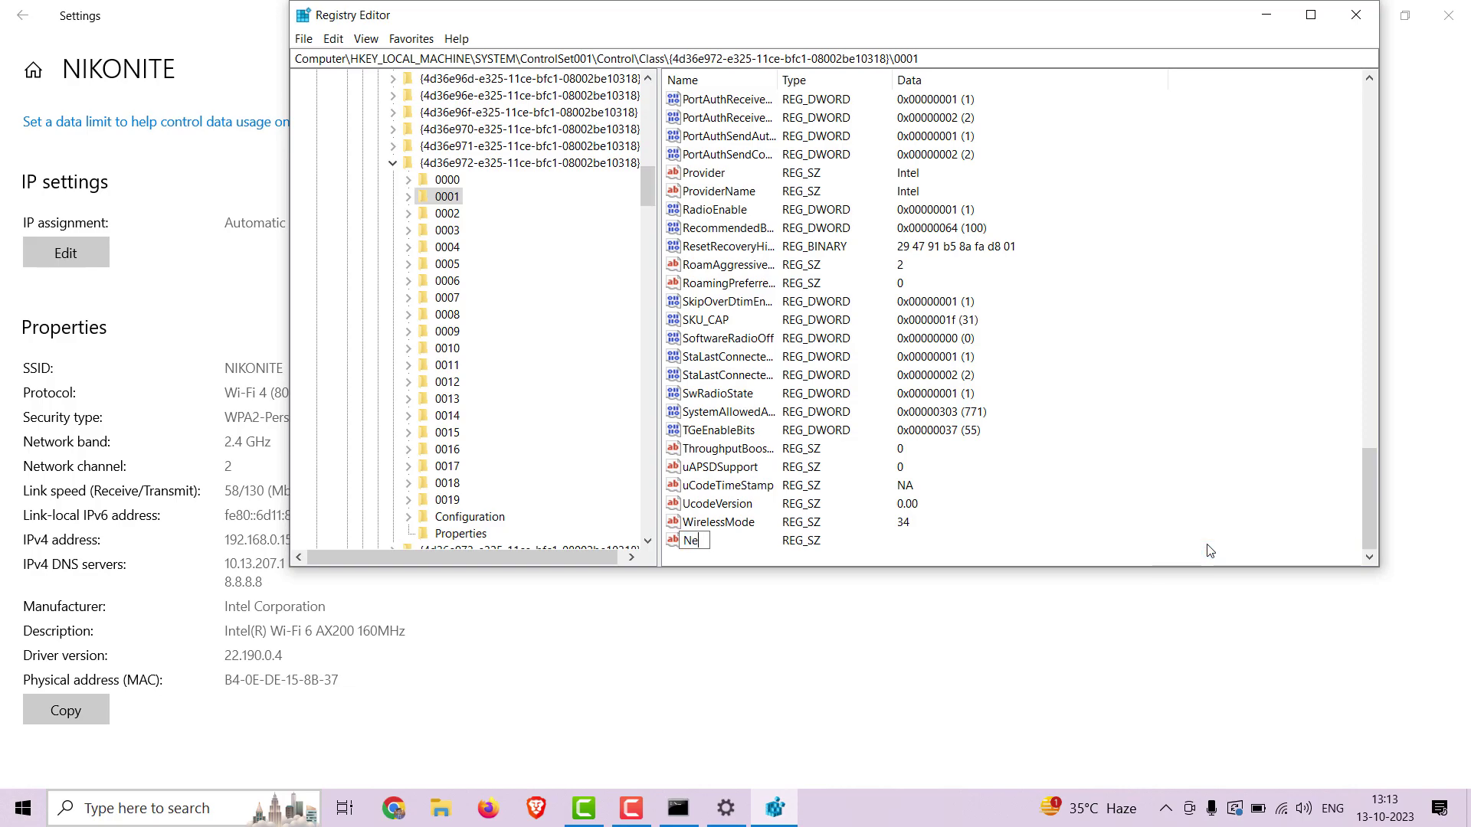
pyautogui.write('tworkAddress')
pyautogui.press('Return')
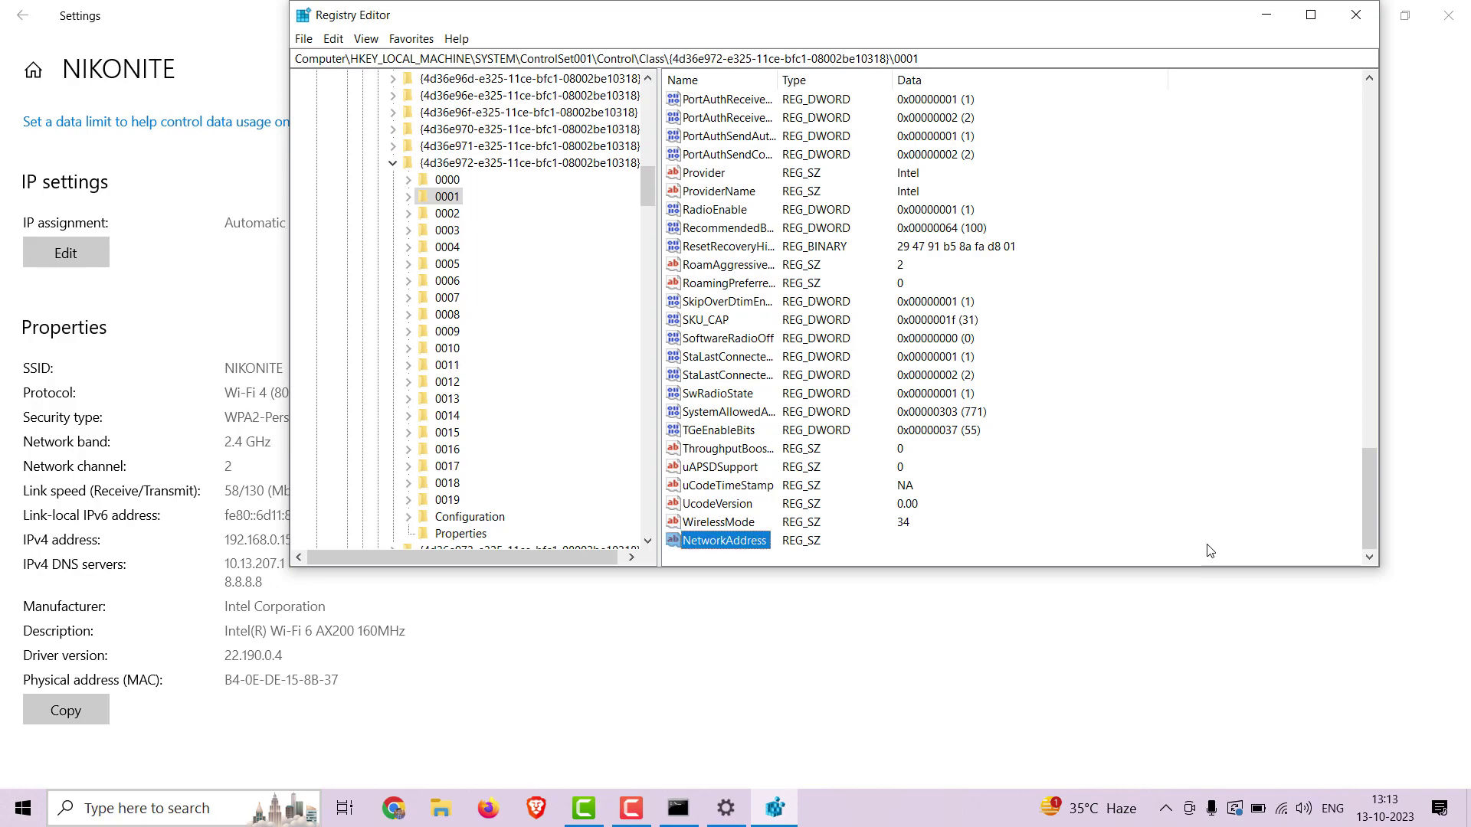
pyautogui.rightClick(746, 544)
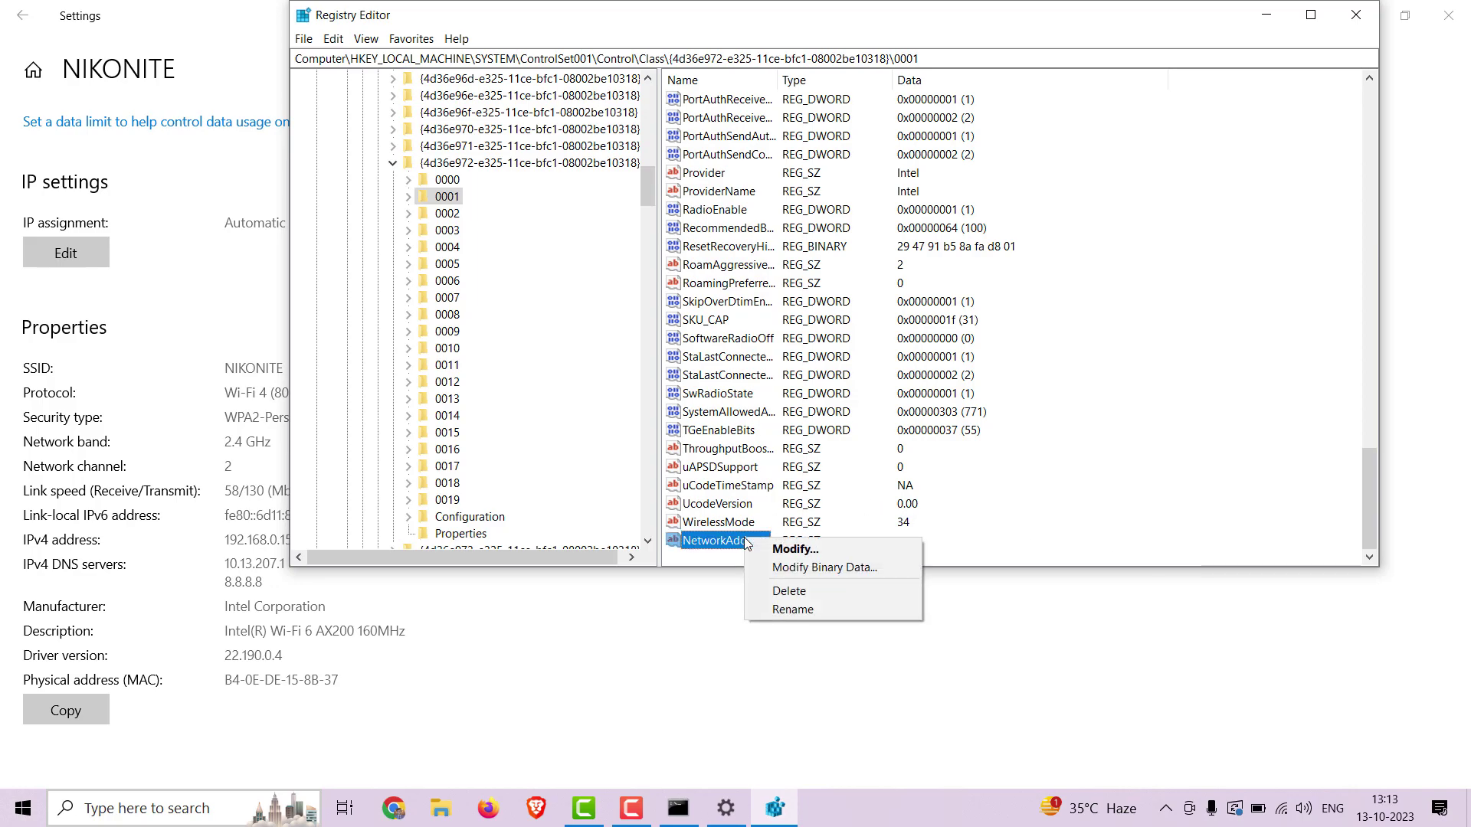
pyautogui.click(789, 550)
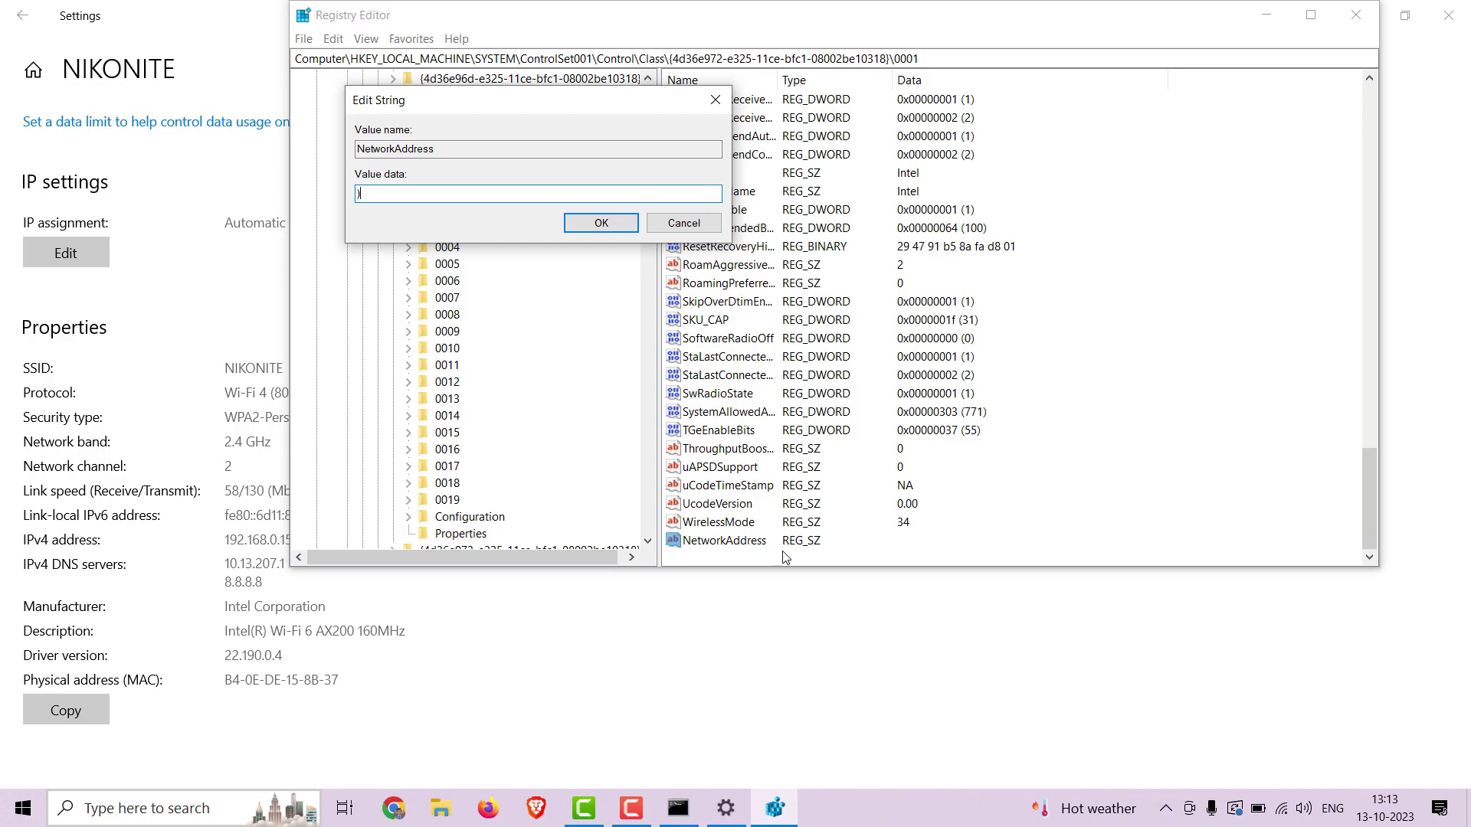
pyautogui.write('0E1122334455')
pyautogui.click(601, 223)
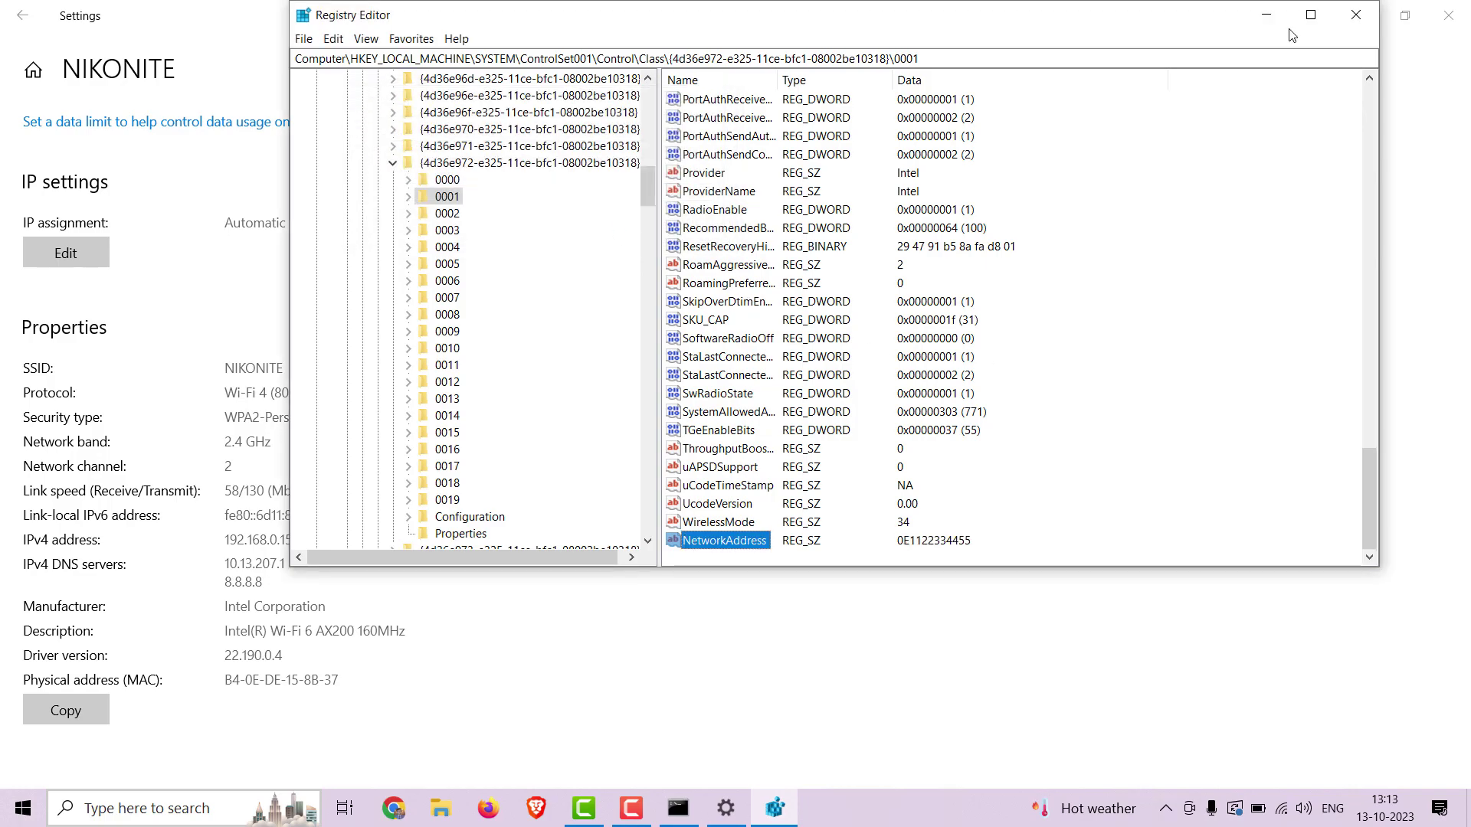
# Minimize Registry Editor and close the network Settings window.
pyautogui.click(1265, 19)
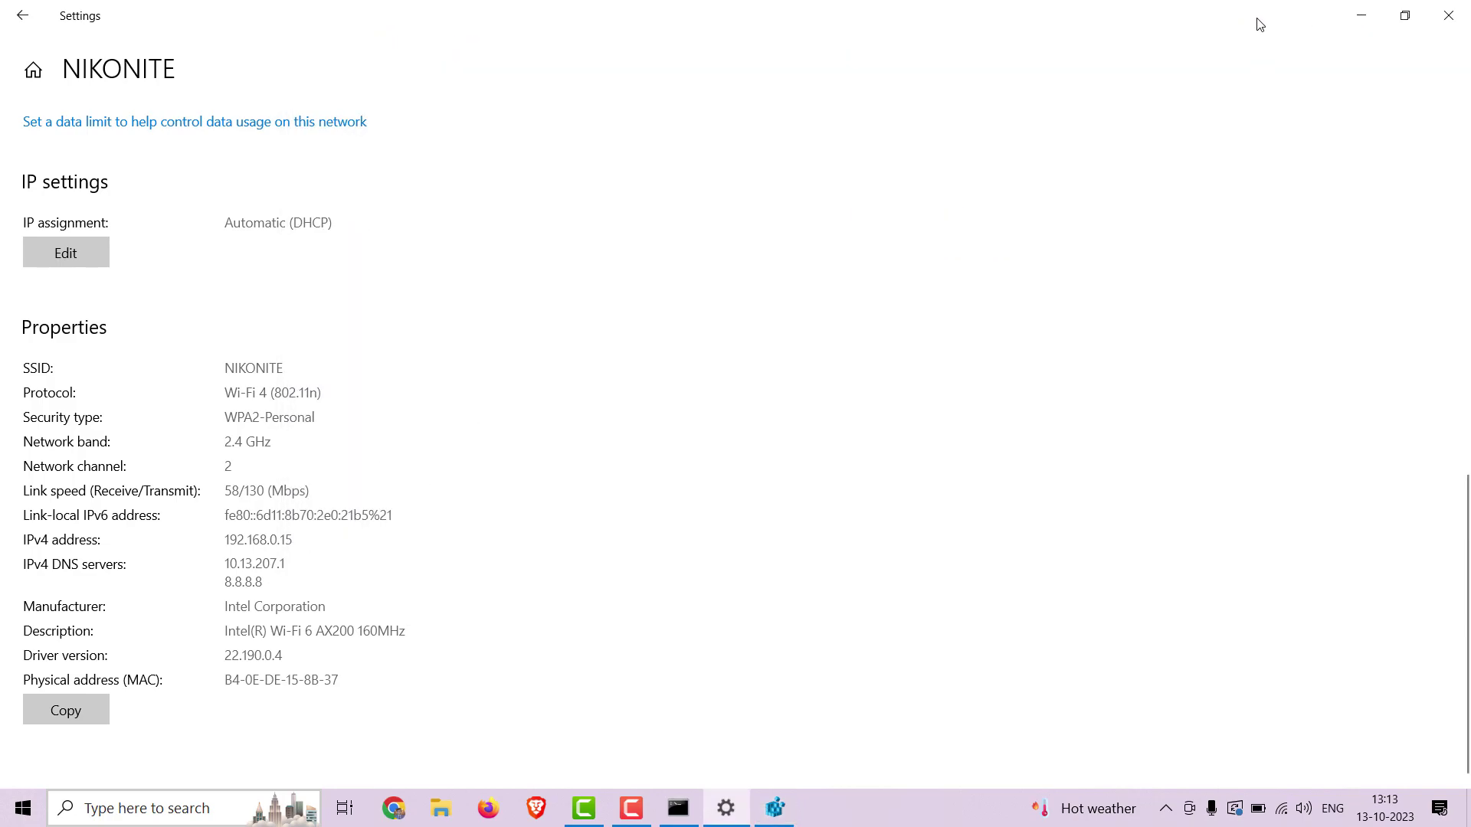
pyautogui.scroll(10, 804, 334)
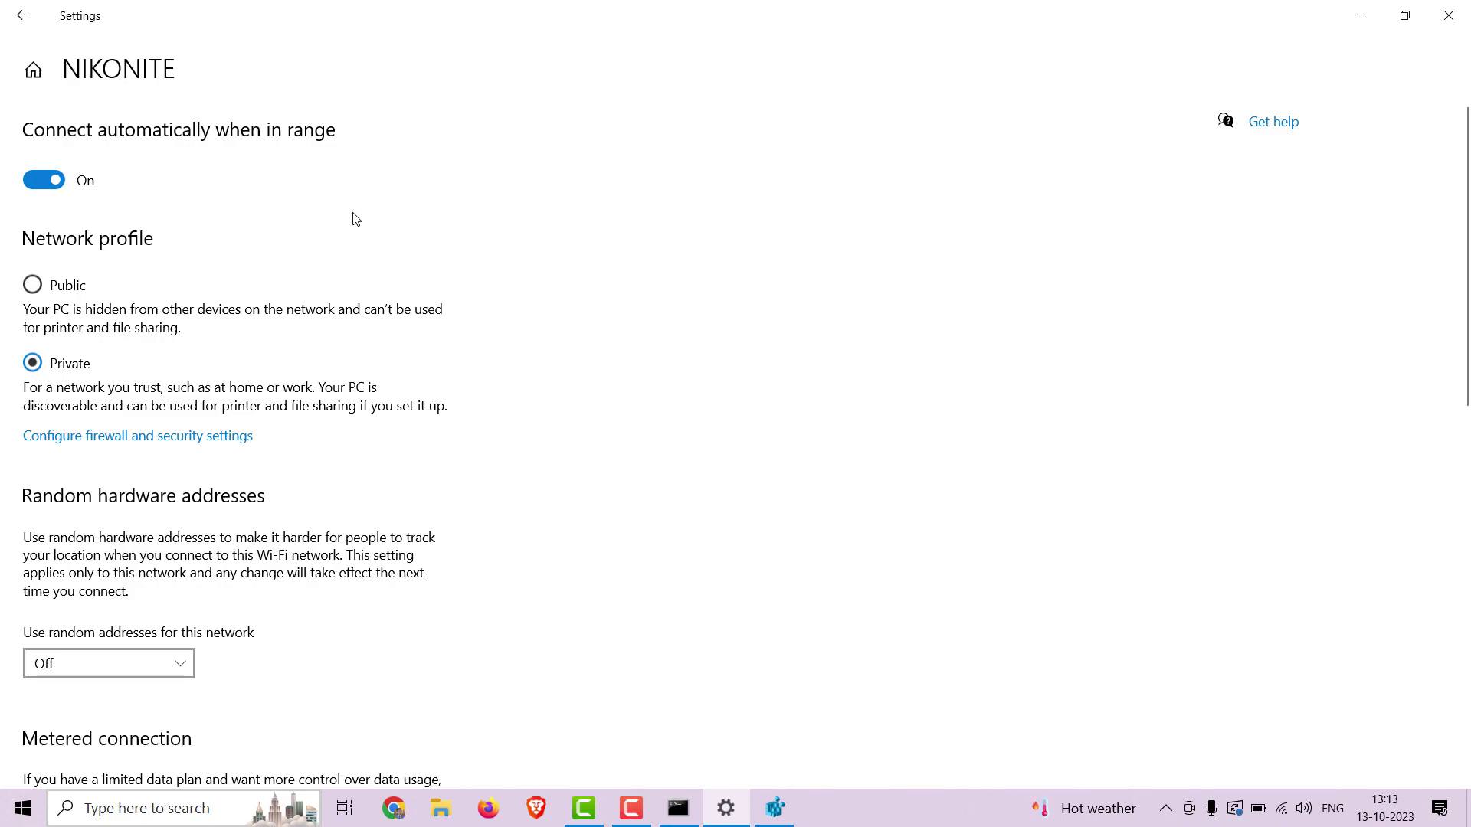
pyautogui.click(1449, 16)
# Open Control Panel from search and go to Network and Sharing Center.
pyautogui.click(207, 817)
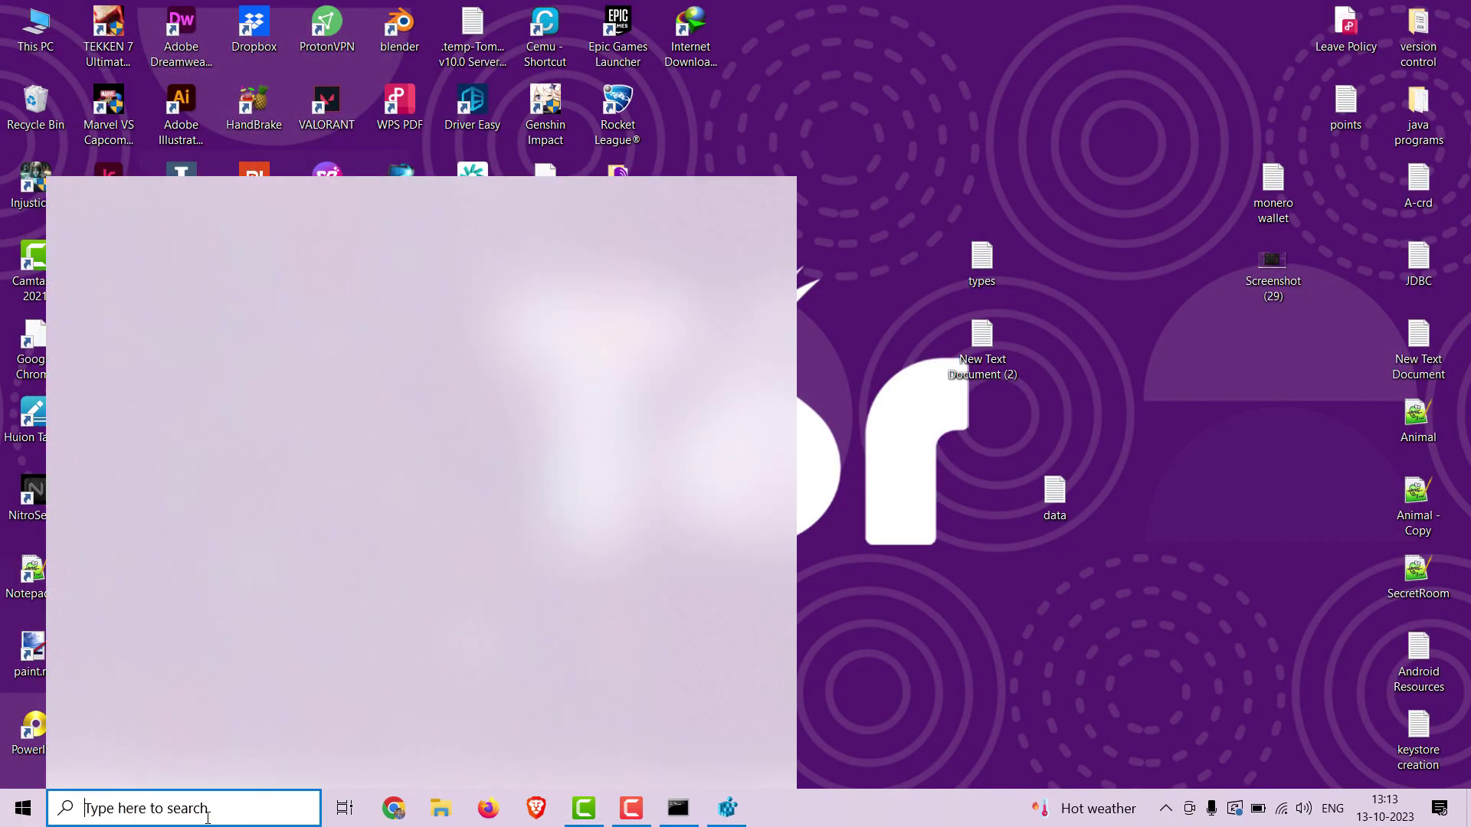
pyautogui.write('co')
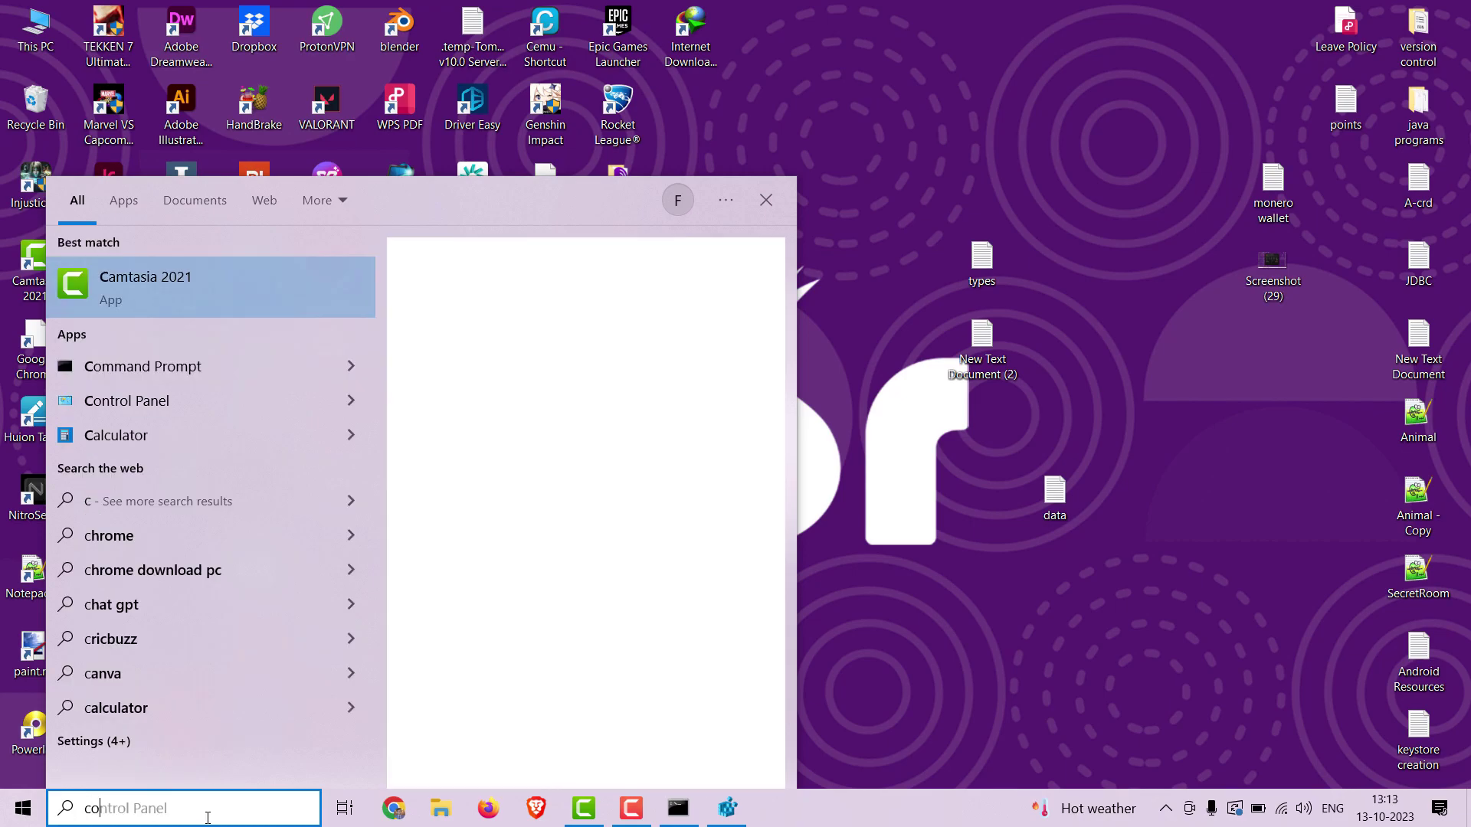
pyautogui.press('Return')
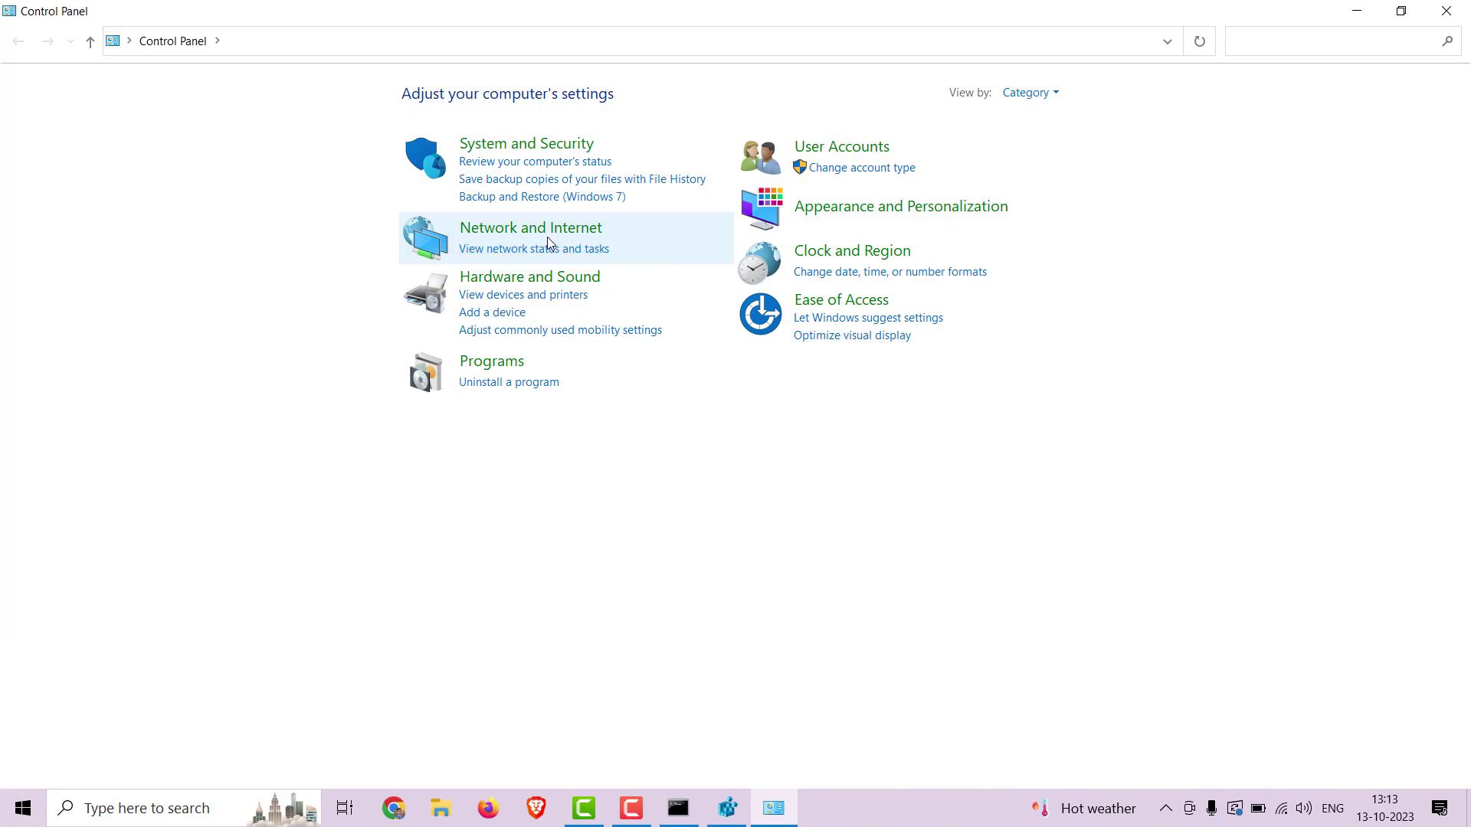
pyautogui.click(533, 228)
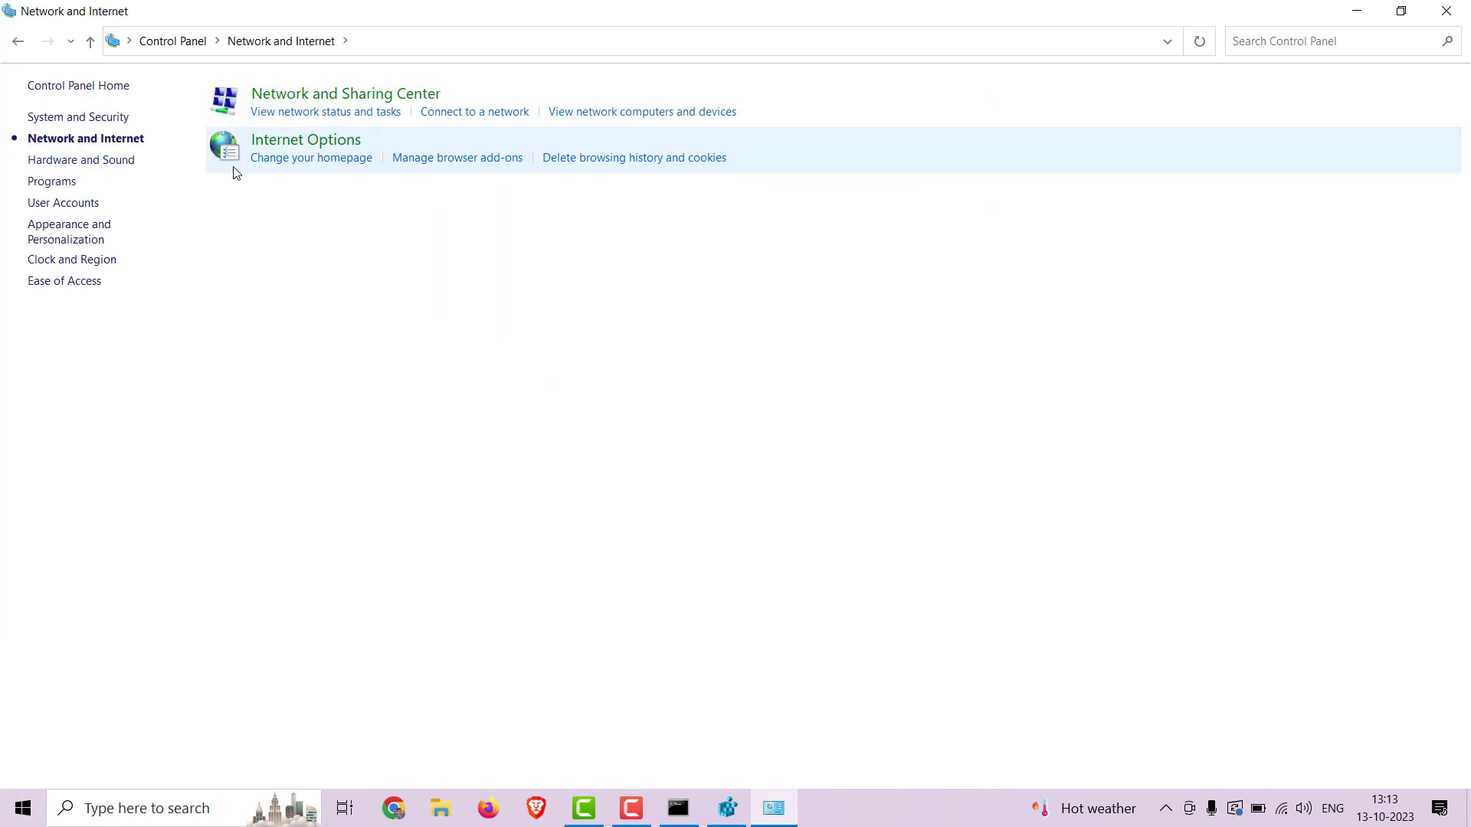
pyautogui.click(308, 96)
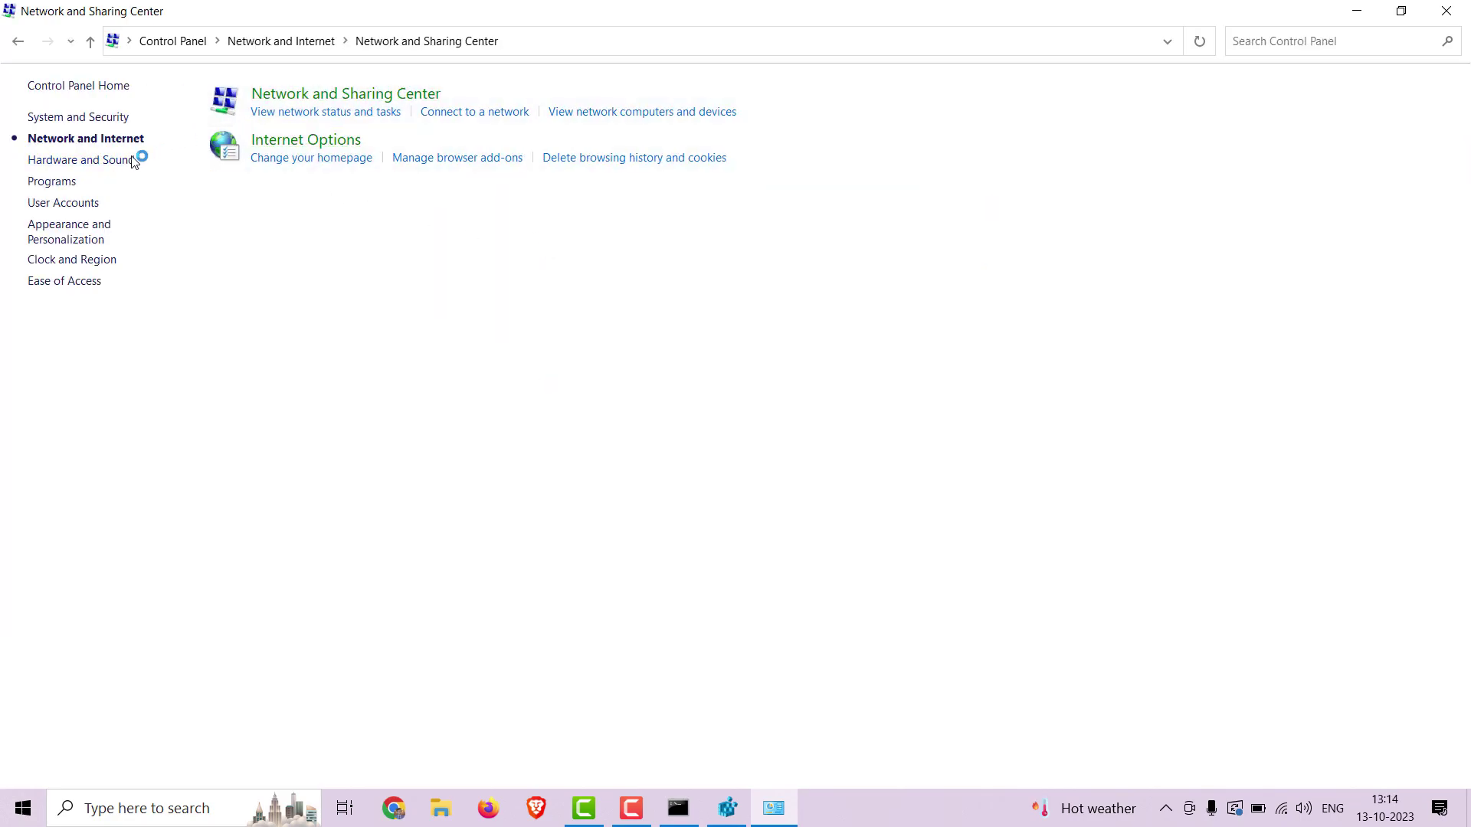
# Open the adapter list and disable, then re-enable, the Wi-Fi adapter.
pyautogui.click(69, 119)
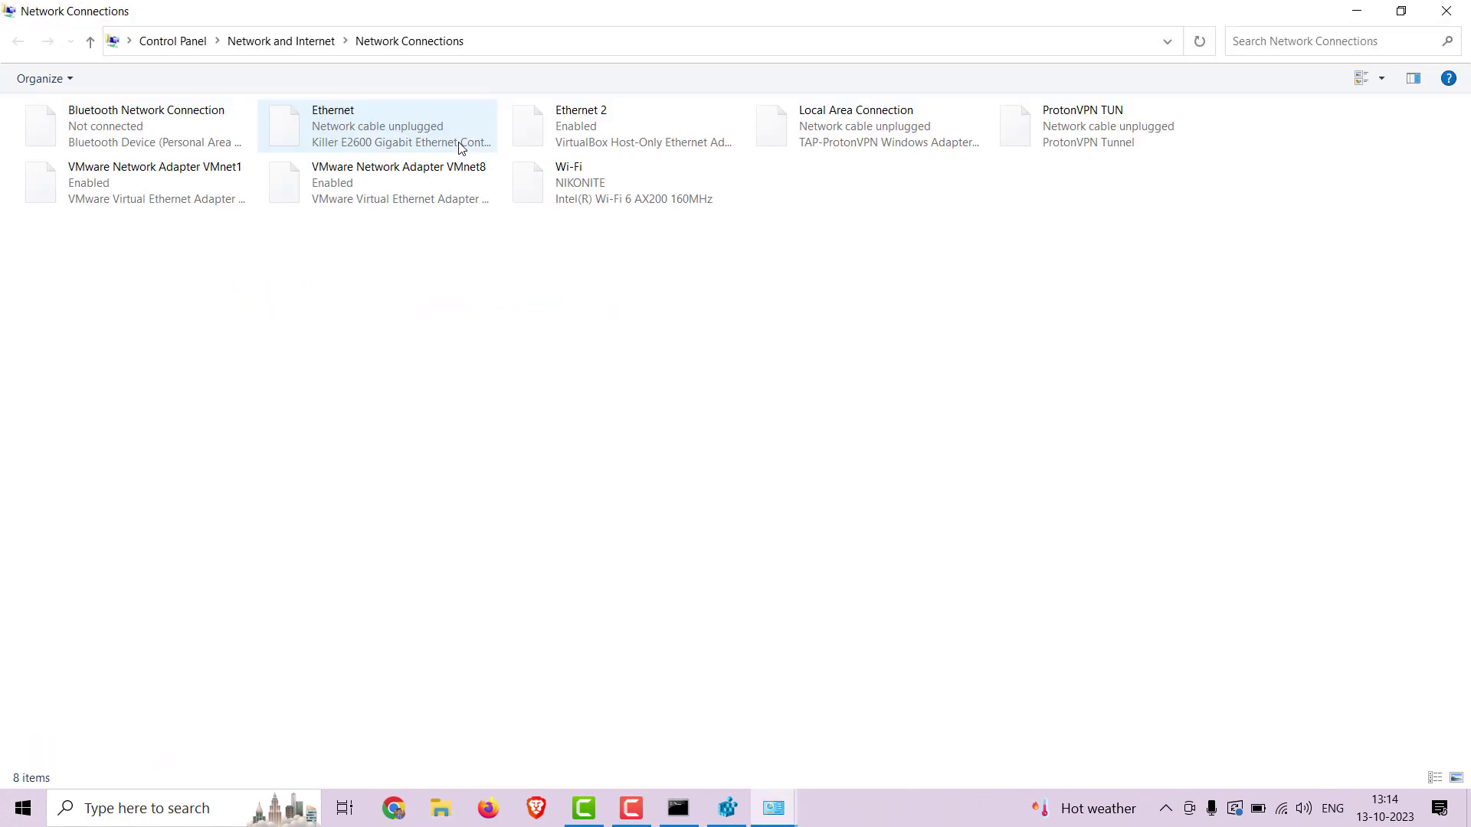
pyautogui.rightClick(585, 182)
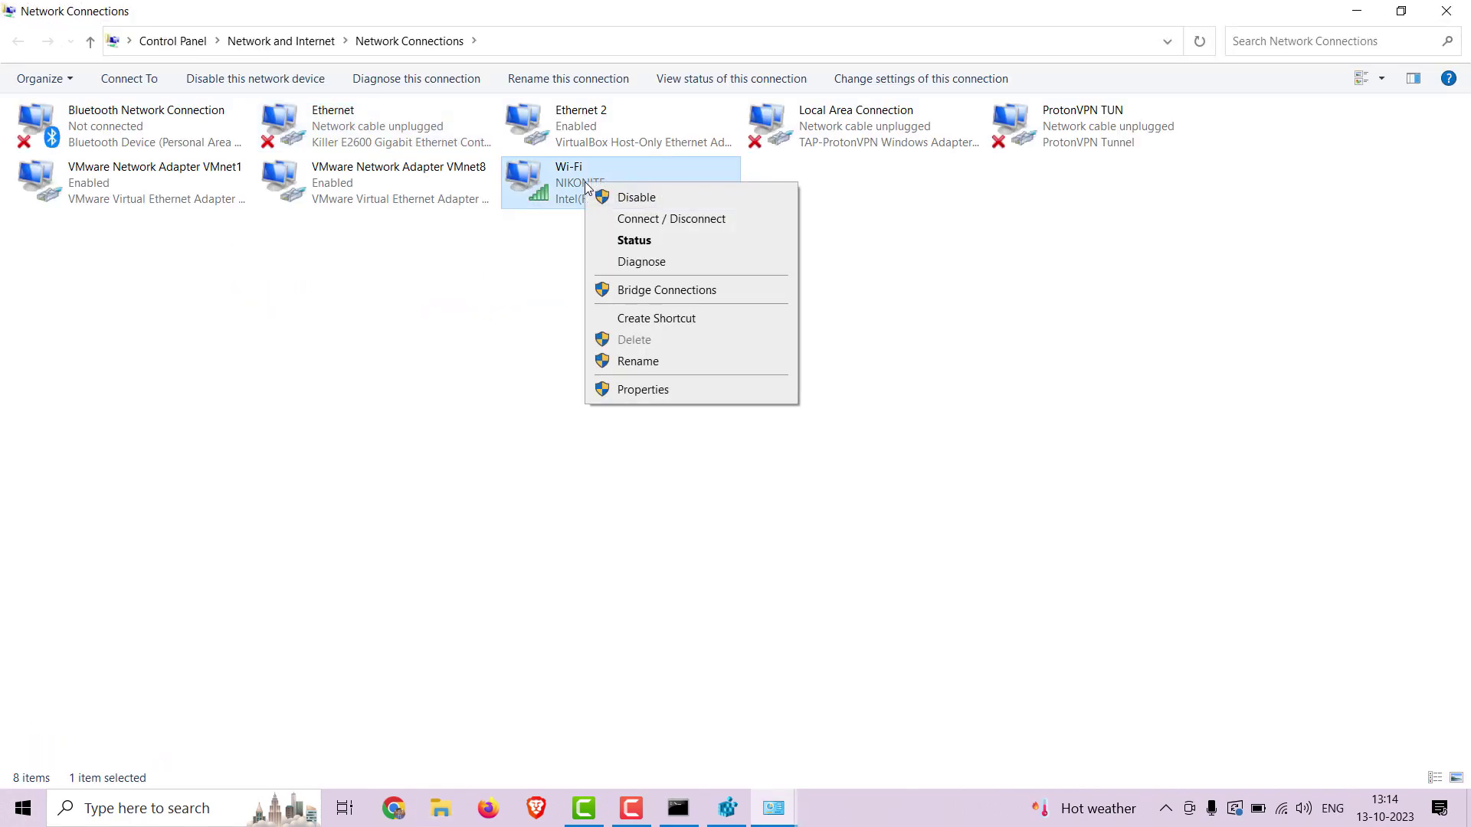
pyautogui.click(666, 199)
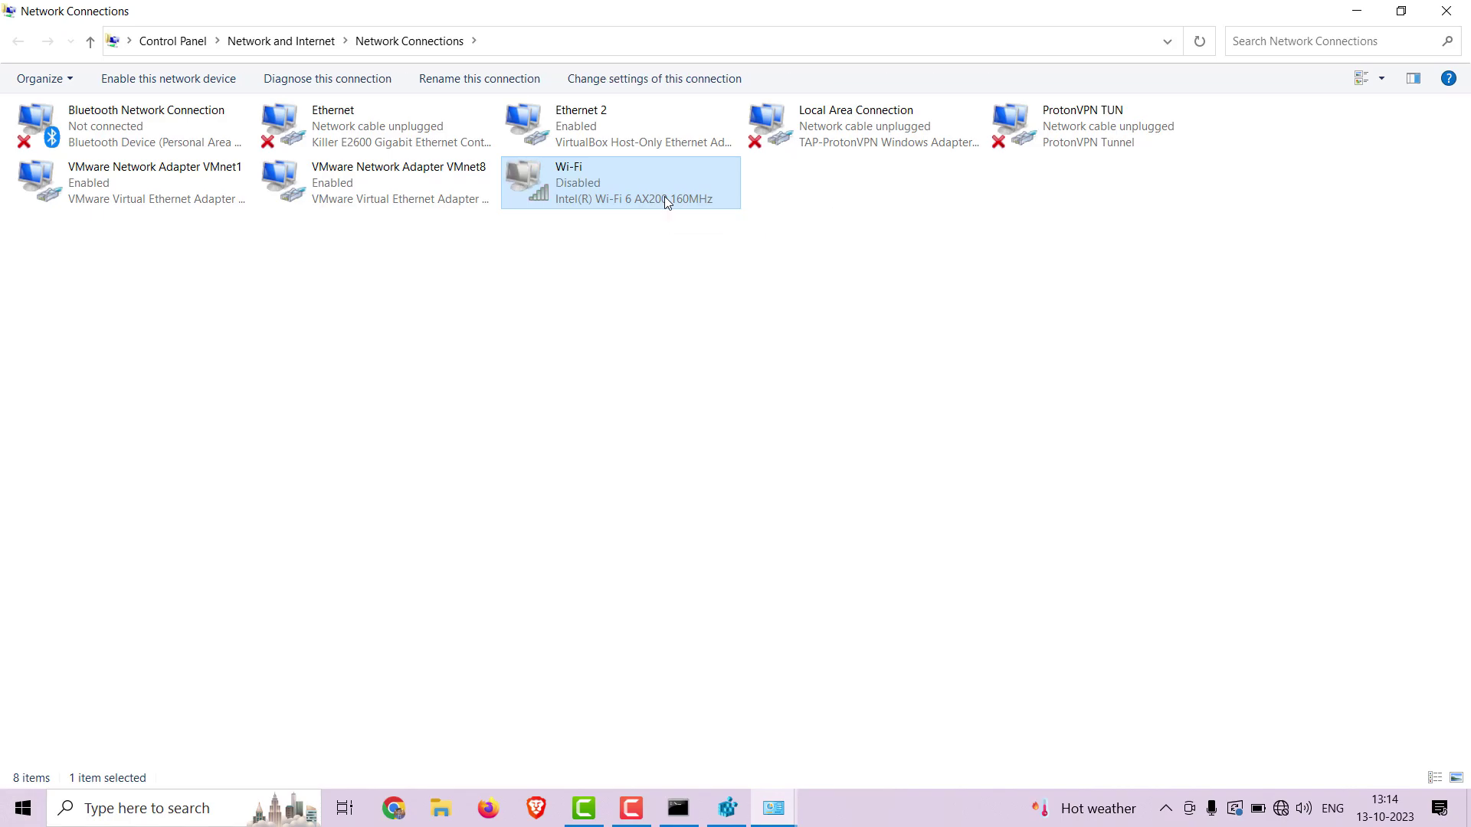
pyautogui.rightClick(664, 196)
pyautogui.click(703, 211)
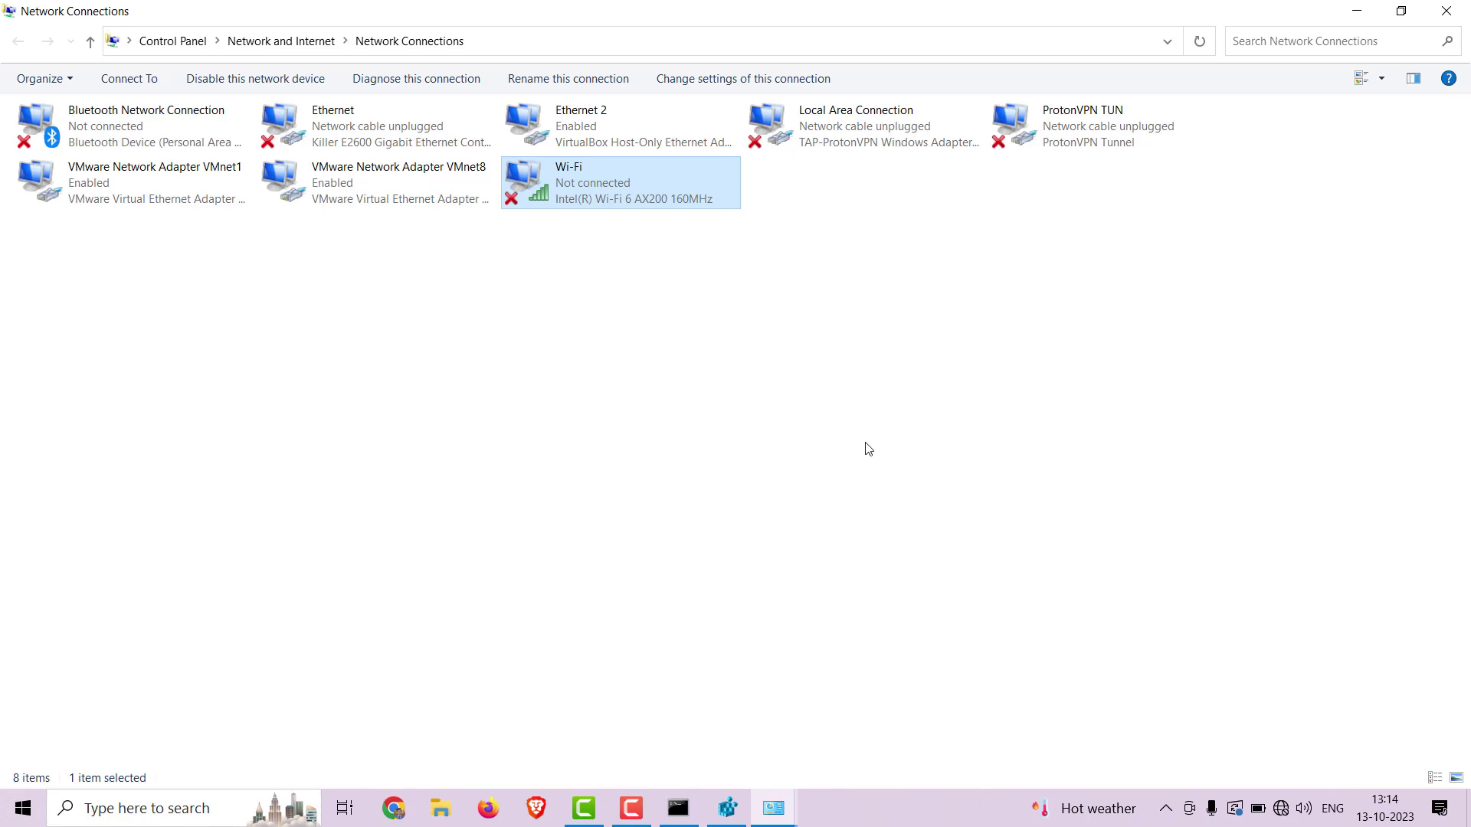
pyautogui.doubleClick(644, 164)
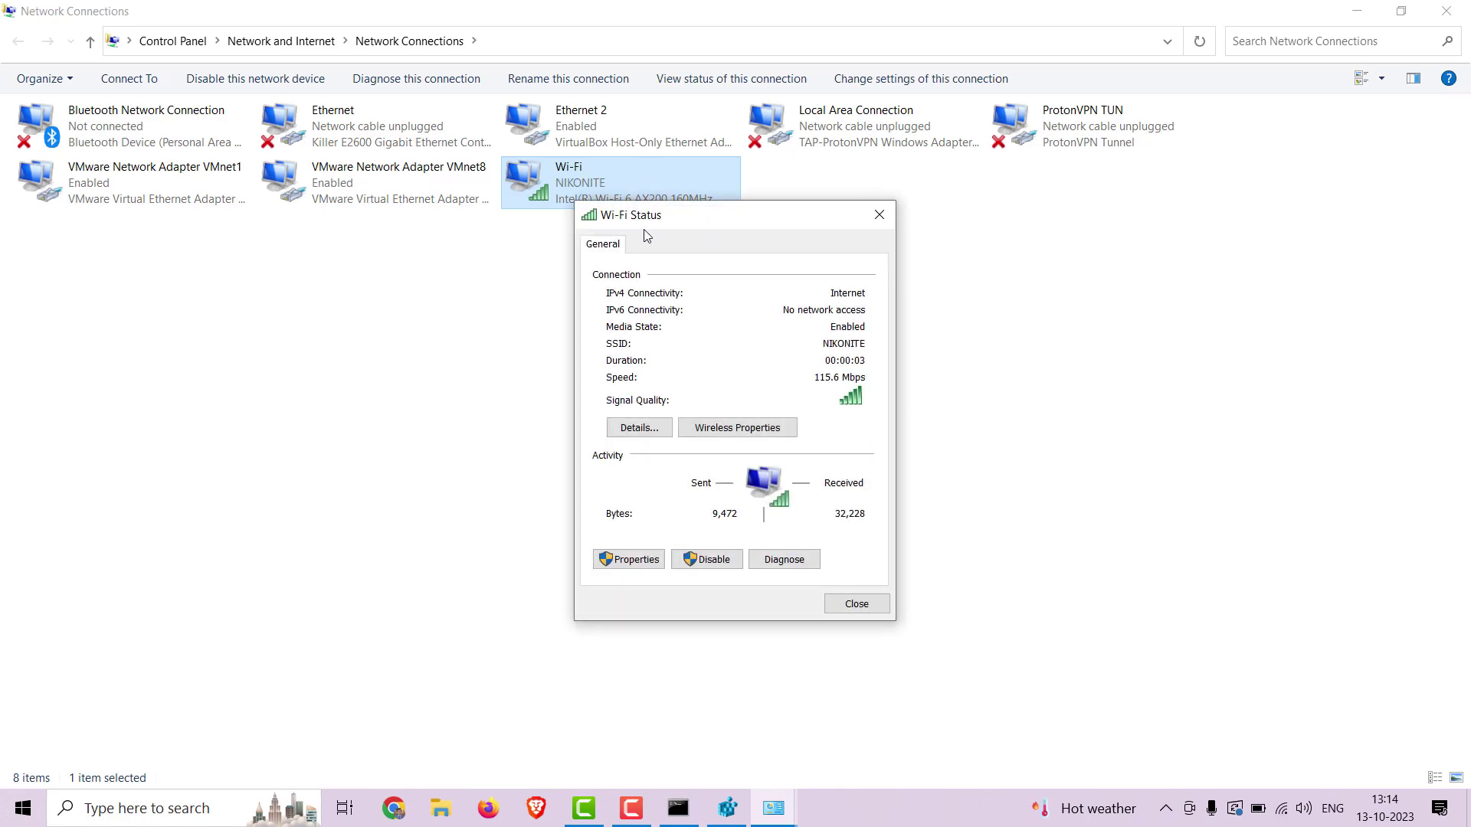
pyautogui.click(634, 429)
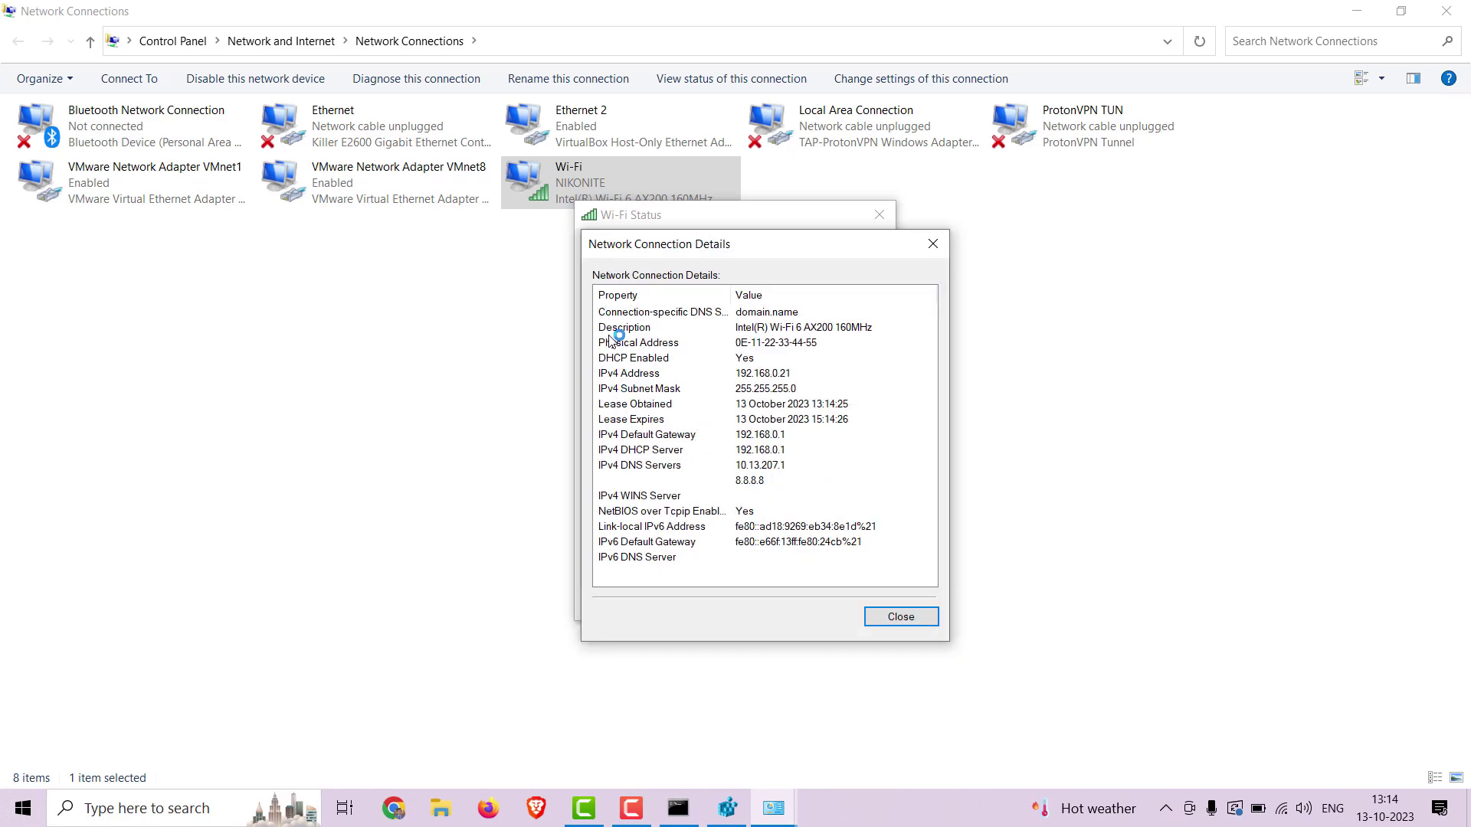
pyautogui.click(795, 344)
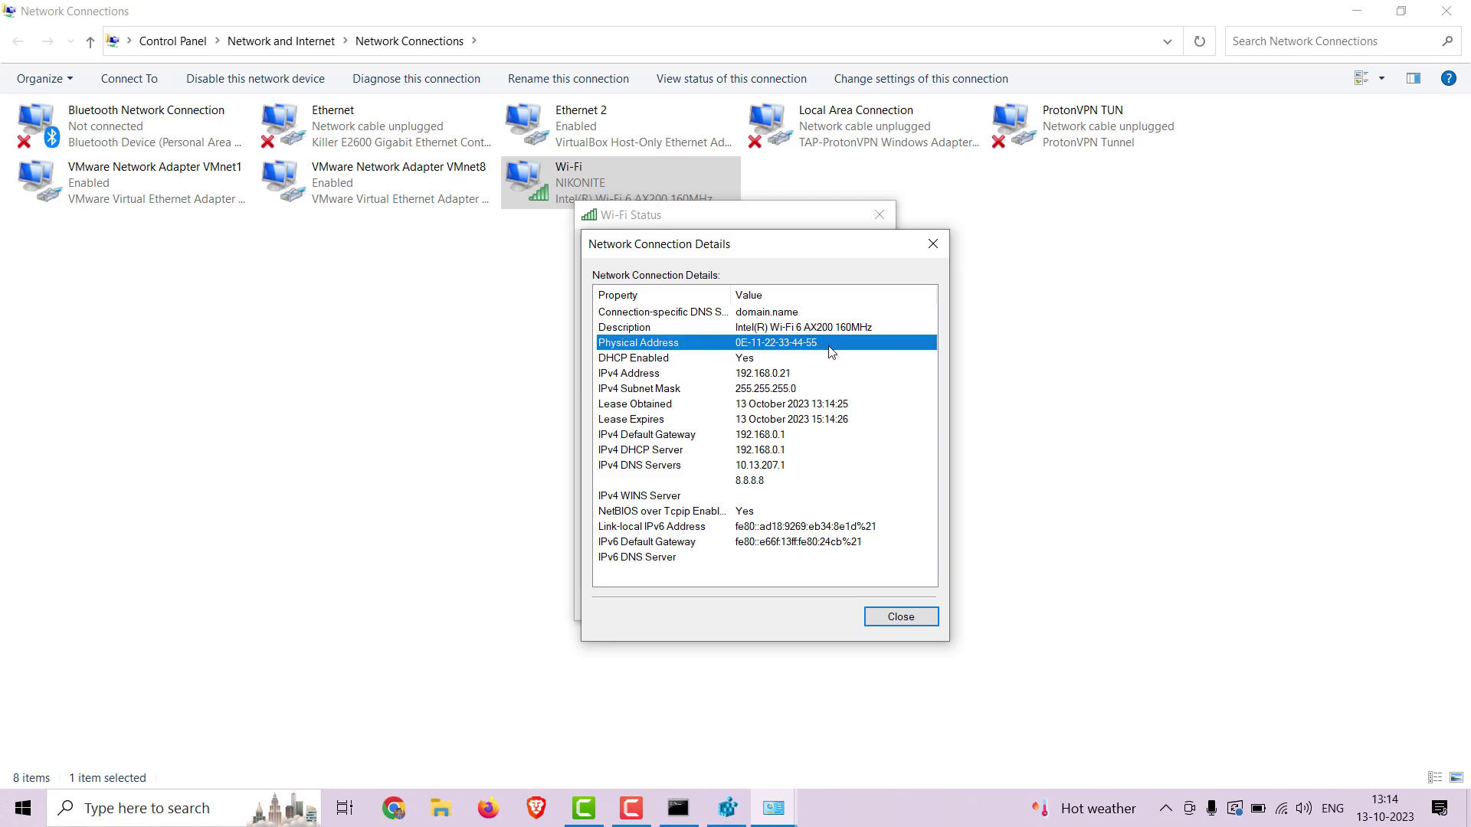
pyautogui.click(931, 242)
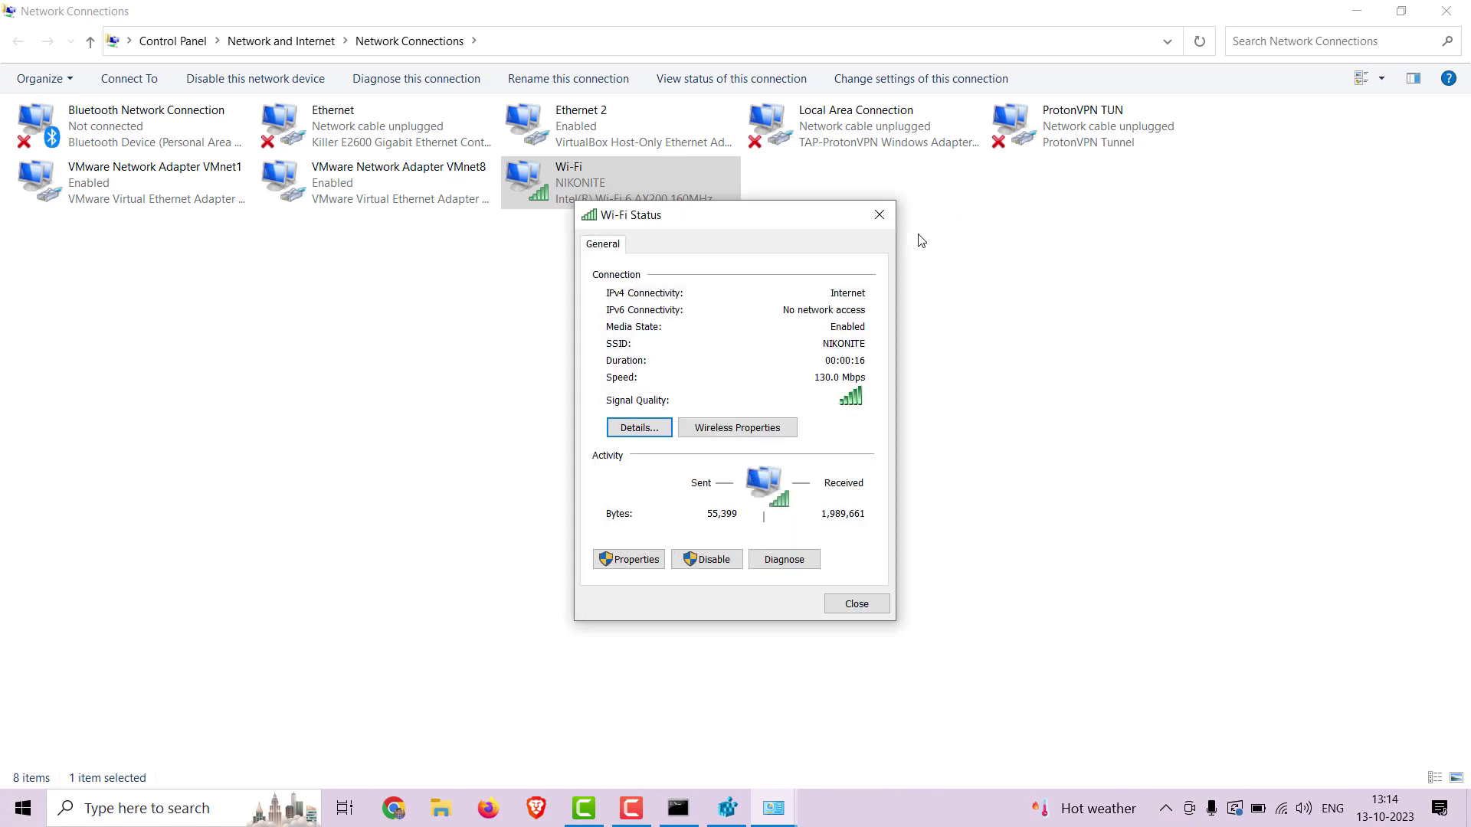
pyautogui.click(881, 217)
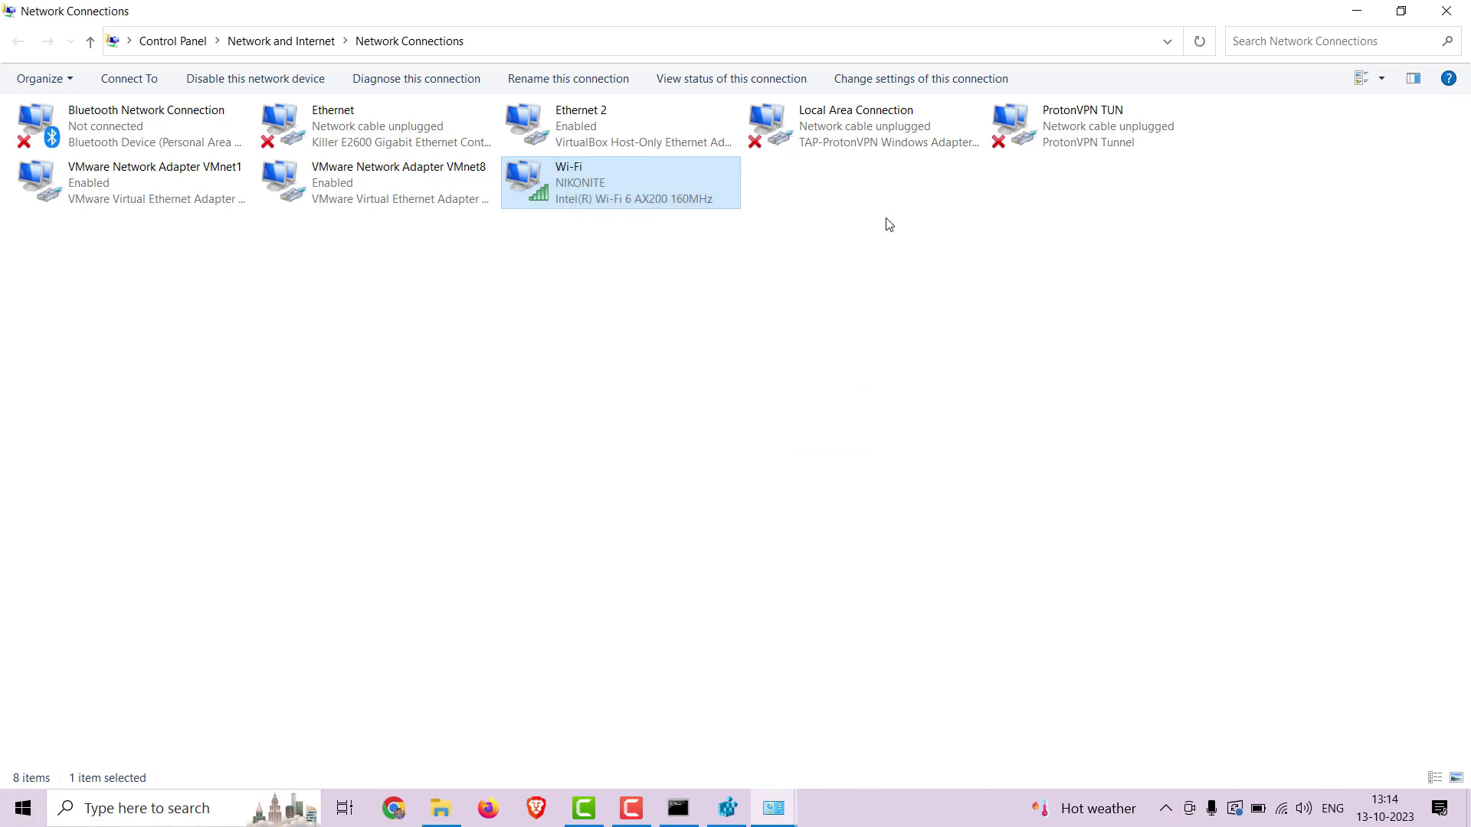
# Delete the NetworkAddress value from the Wi-Fi adapter's key 0001 and close Registry Editor.
pyautogui.click(723, 806)
pyautogui.click(932, 546)
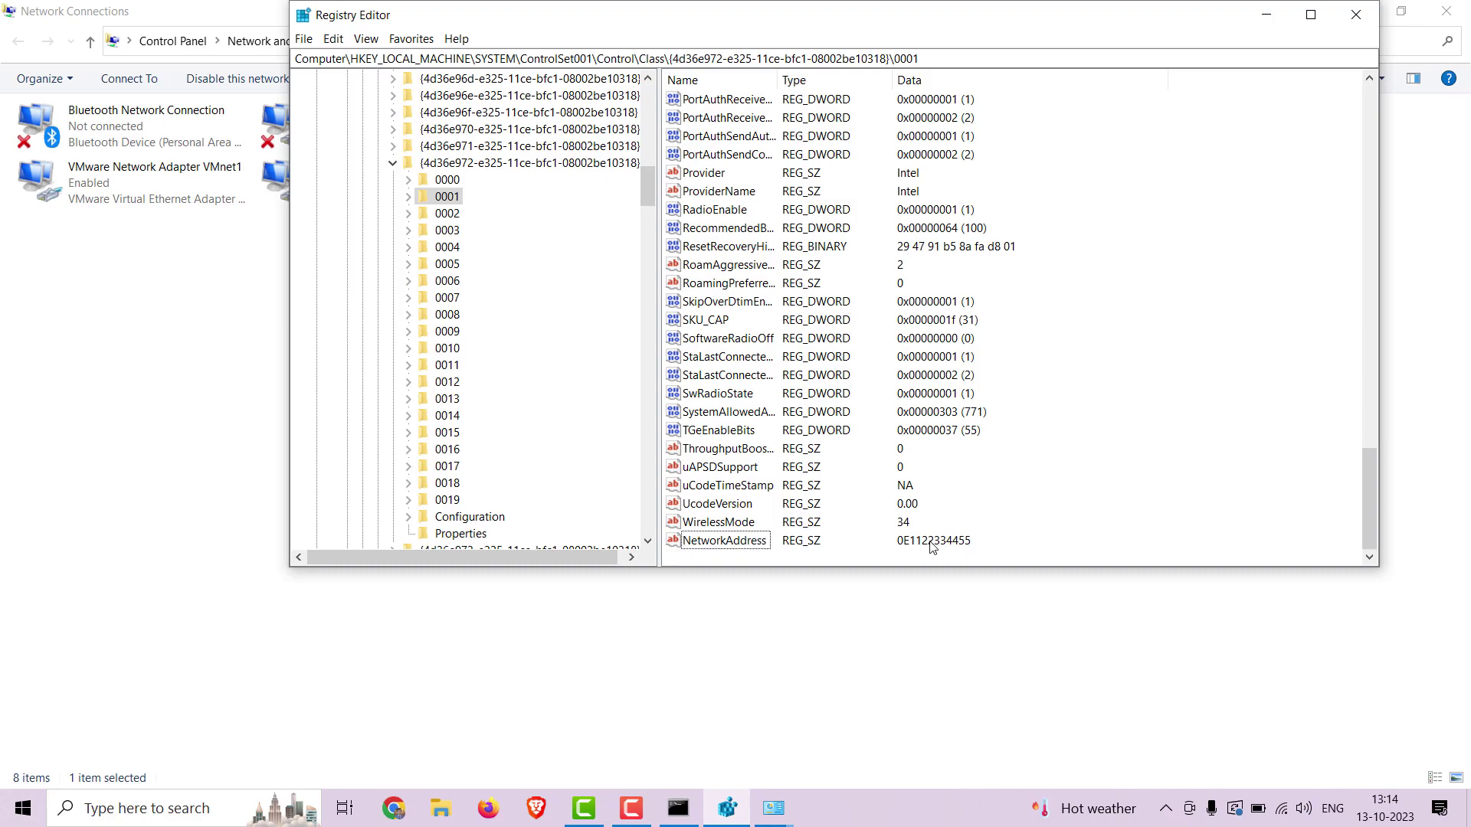
pyautogui.rightClick(709, 541)
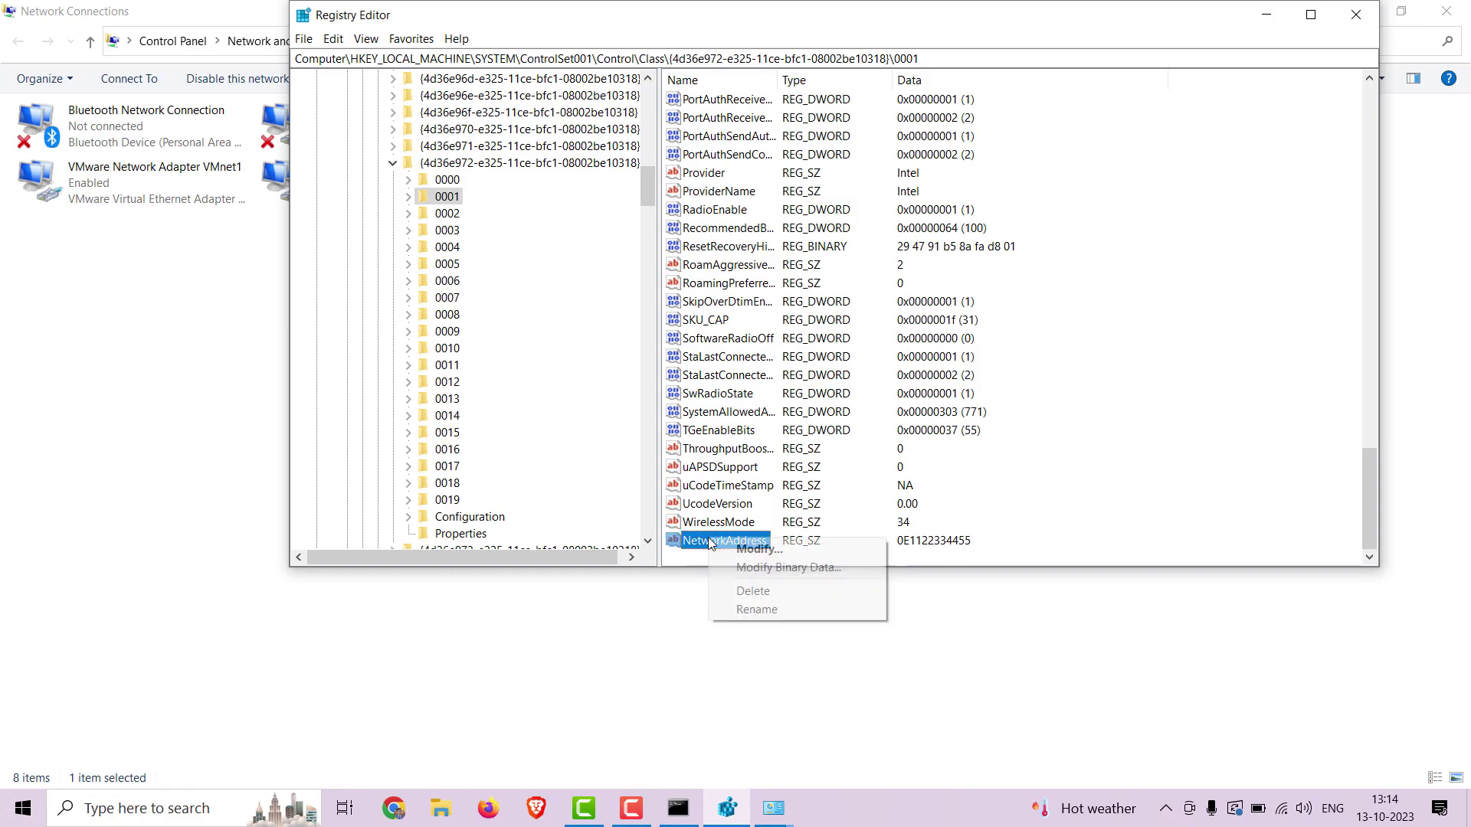
pyautogui.click(779, 590)
pyautogui.click(870, 407)
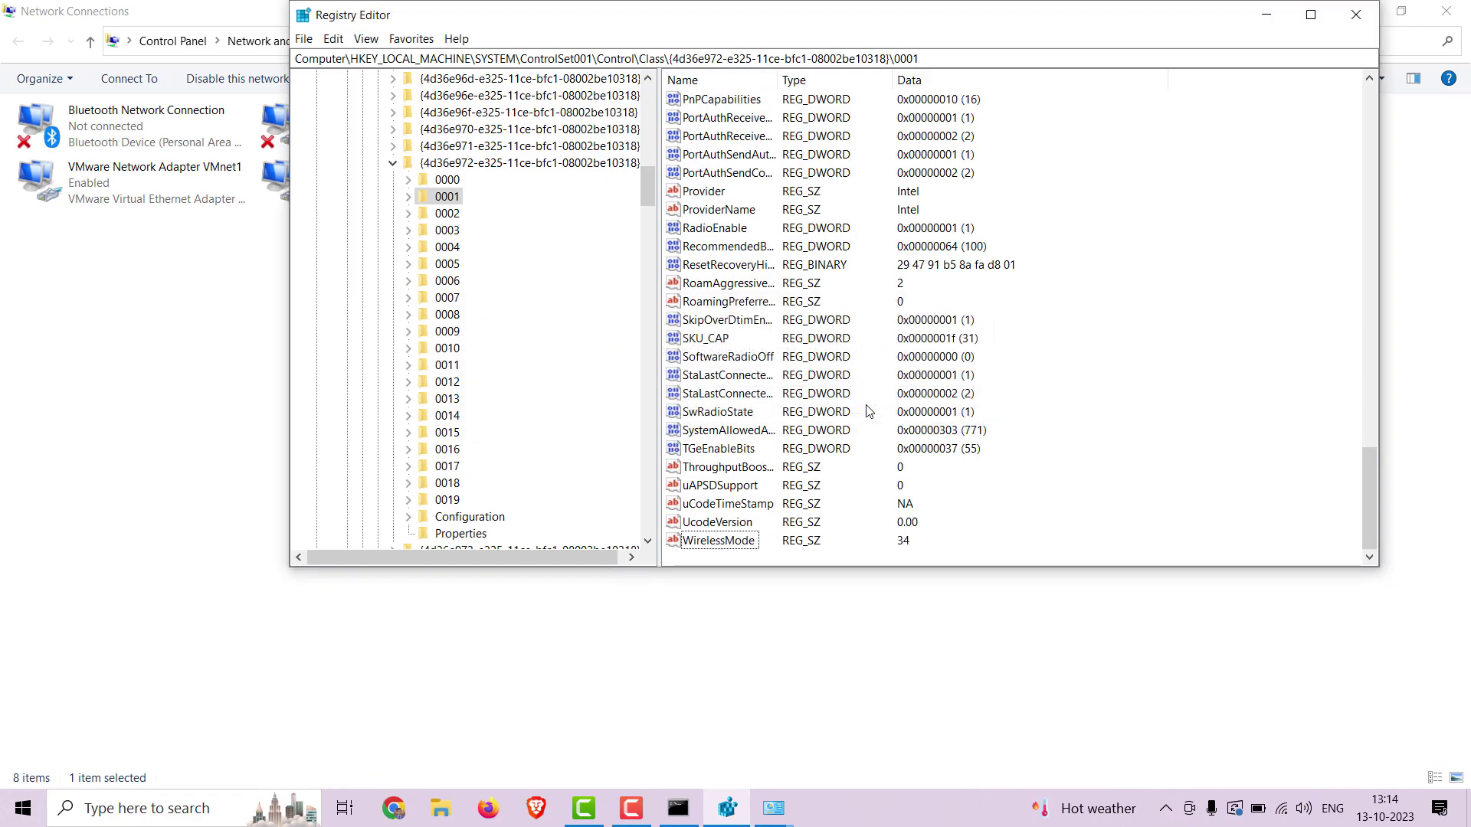
pyautogui.click(1354, 16)
# Disable and re-enable the Wi-Fi adapter, then check that it reconnects to NIKONITE.
pyautogui.rightClick(690, 184)
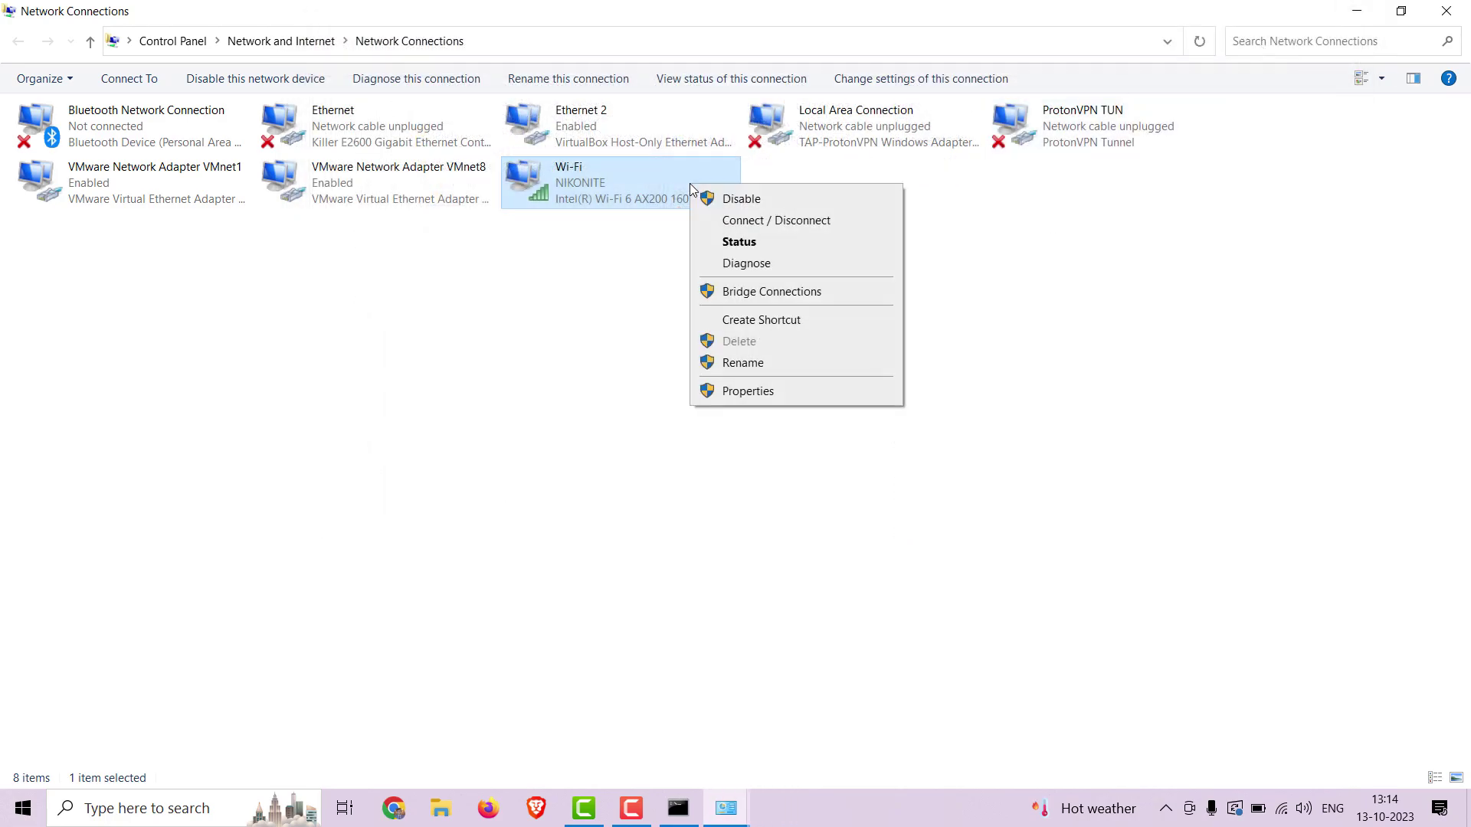
pyautogui.click(727, 199)
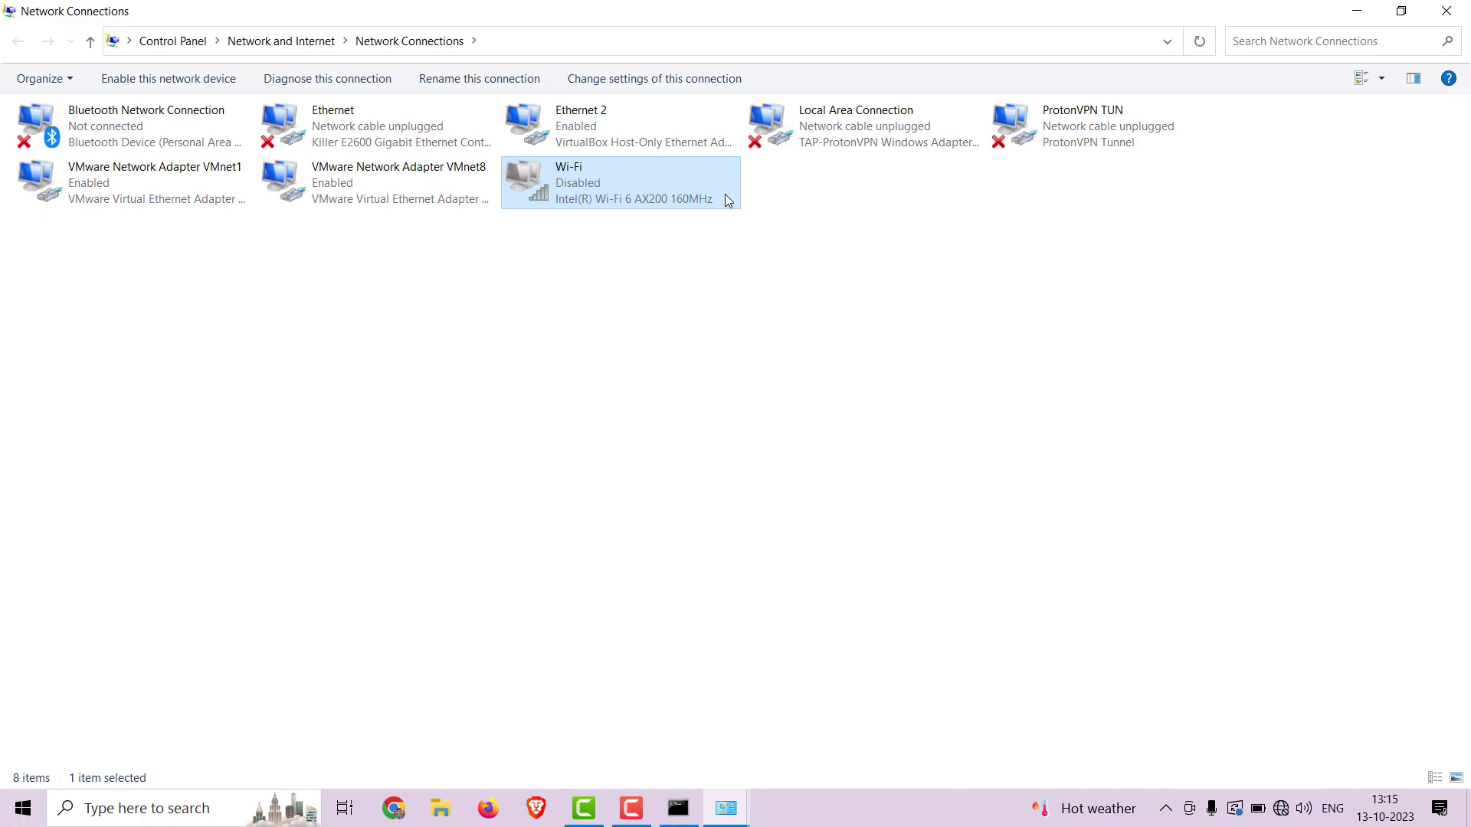
pyautogui.rightClick(725, 195)
pyautogui.click(773, 210)
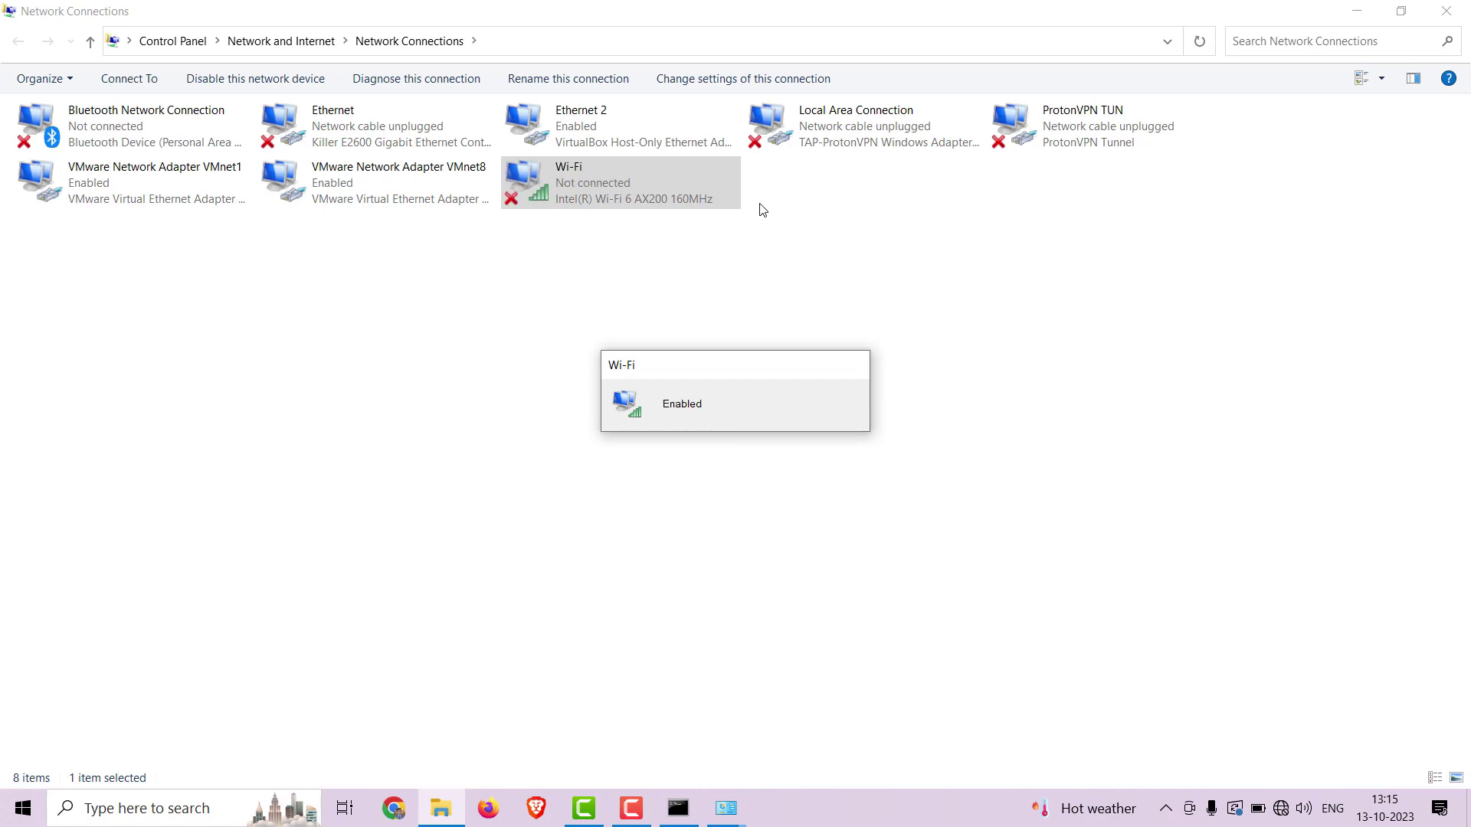
pyautogui.doubleClick(703, 189)
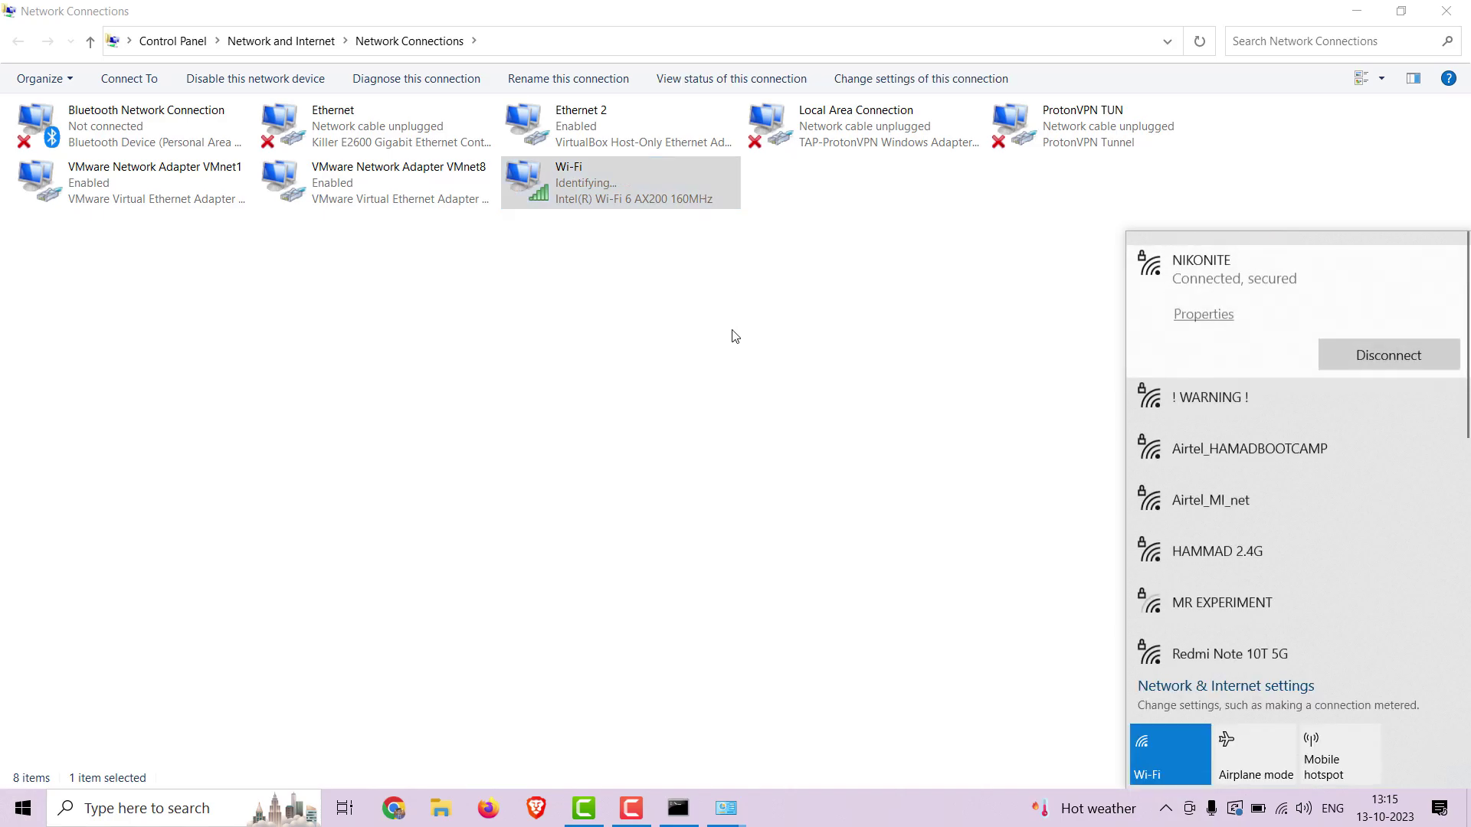
pyautogui.doubleClick(639, 184)
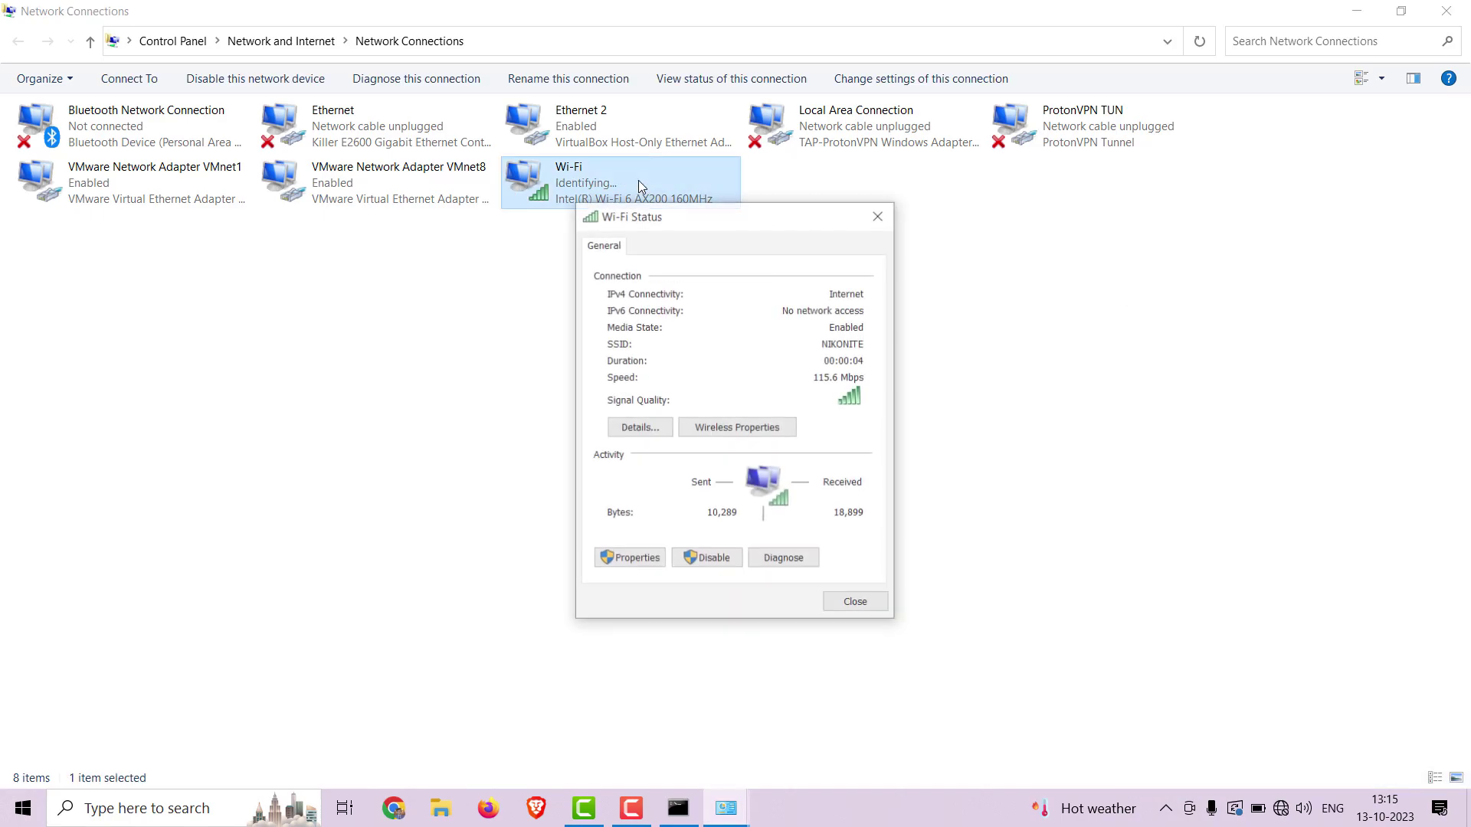
pyautogui.click(638, 427)
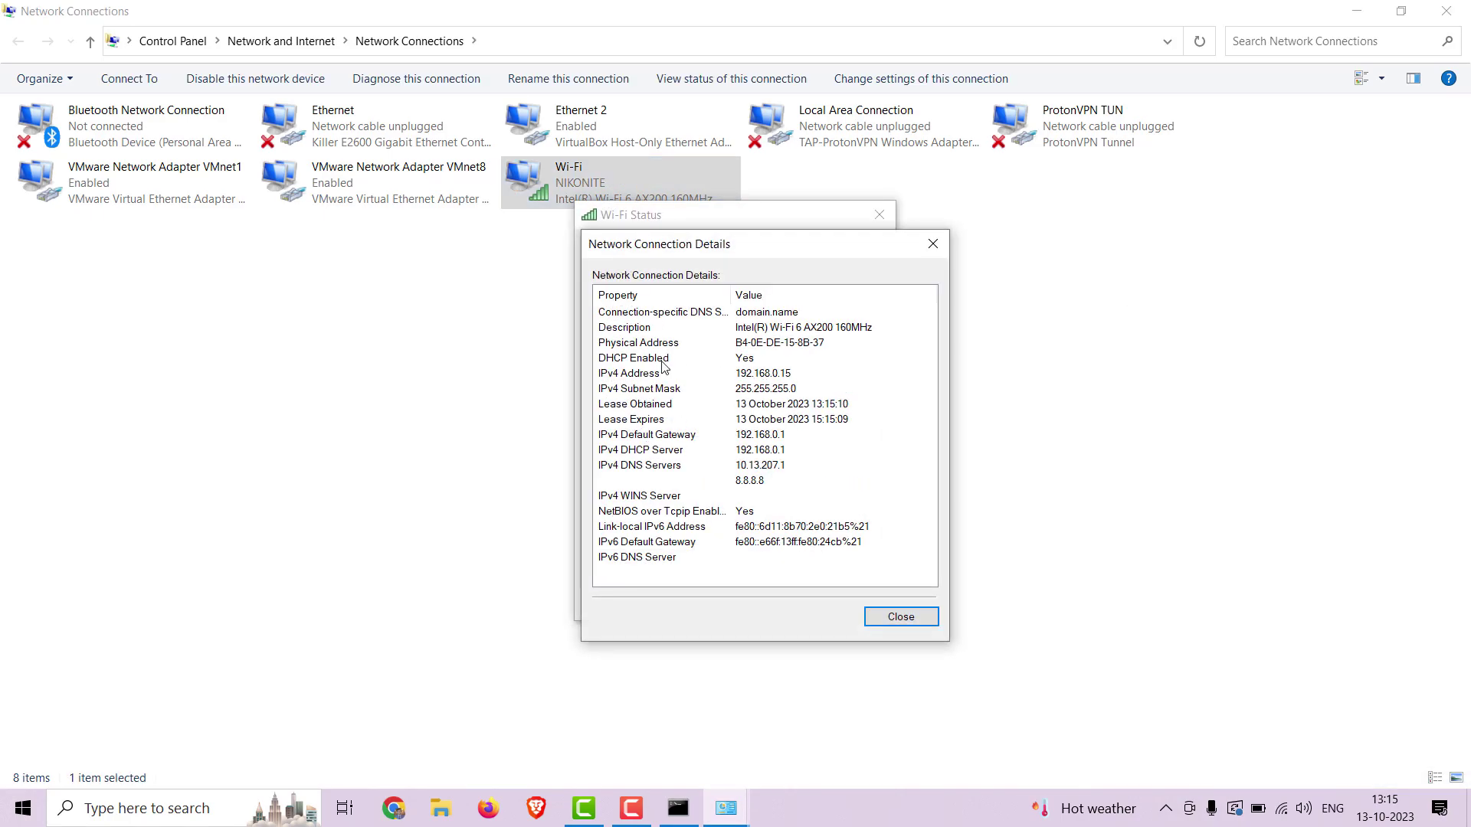
pyautogui.click(750, 351)
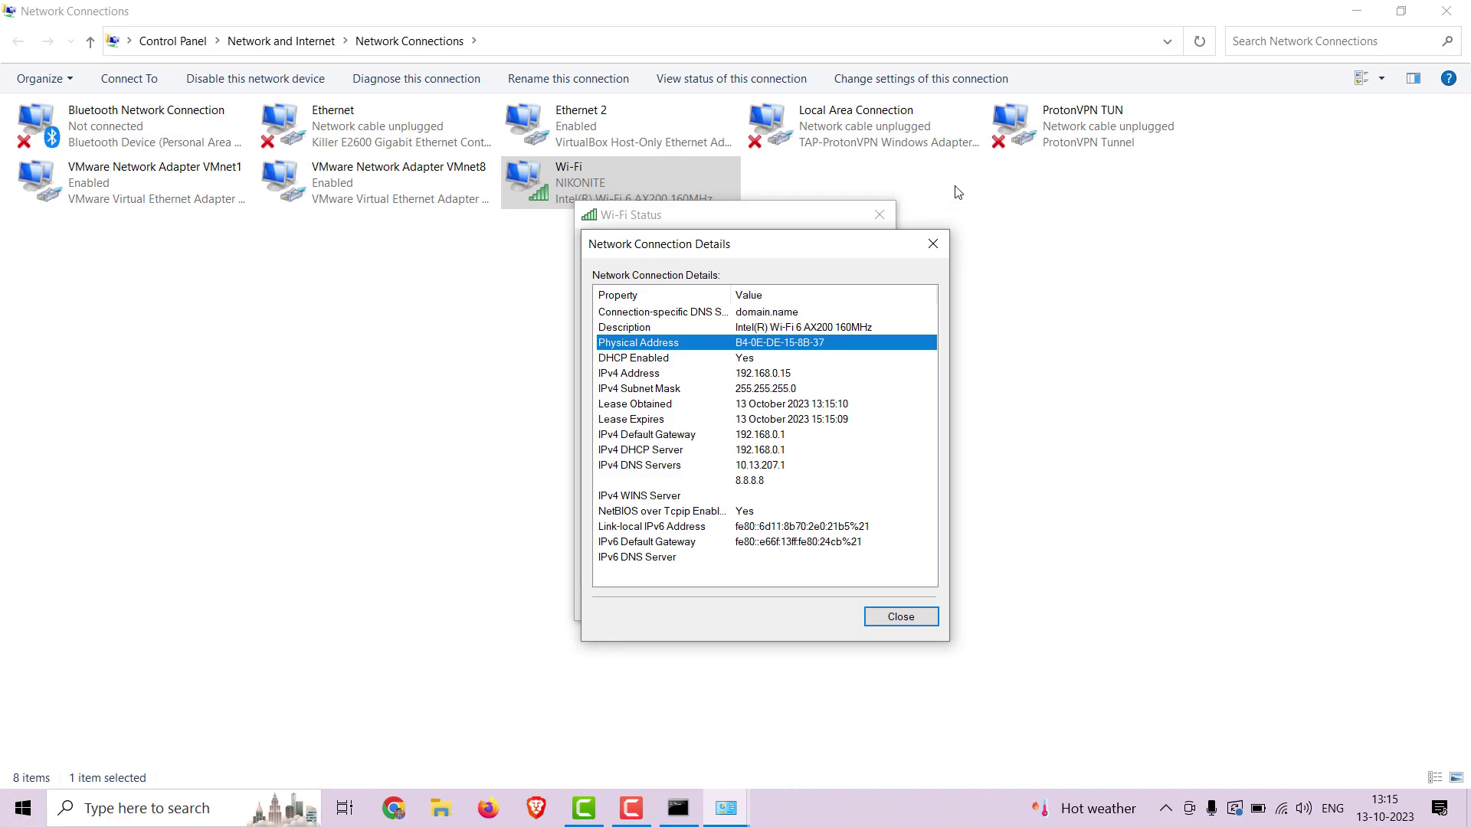
pyautogui.click(933, 244)
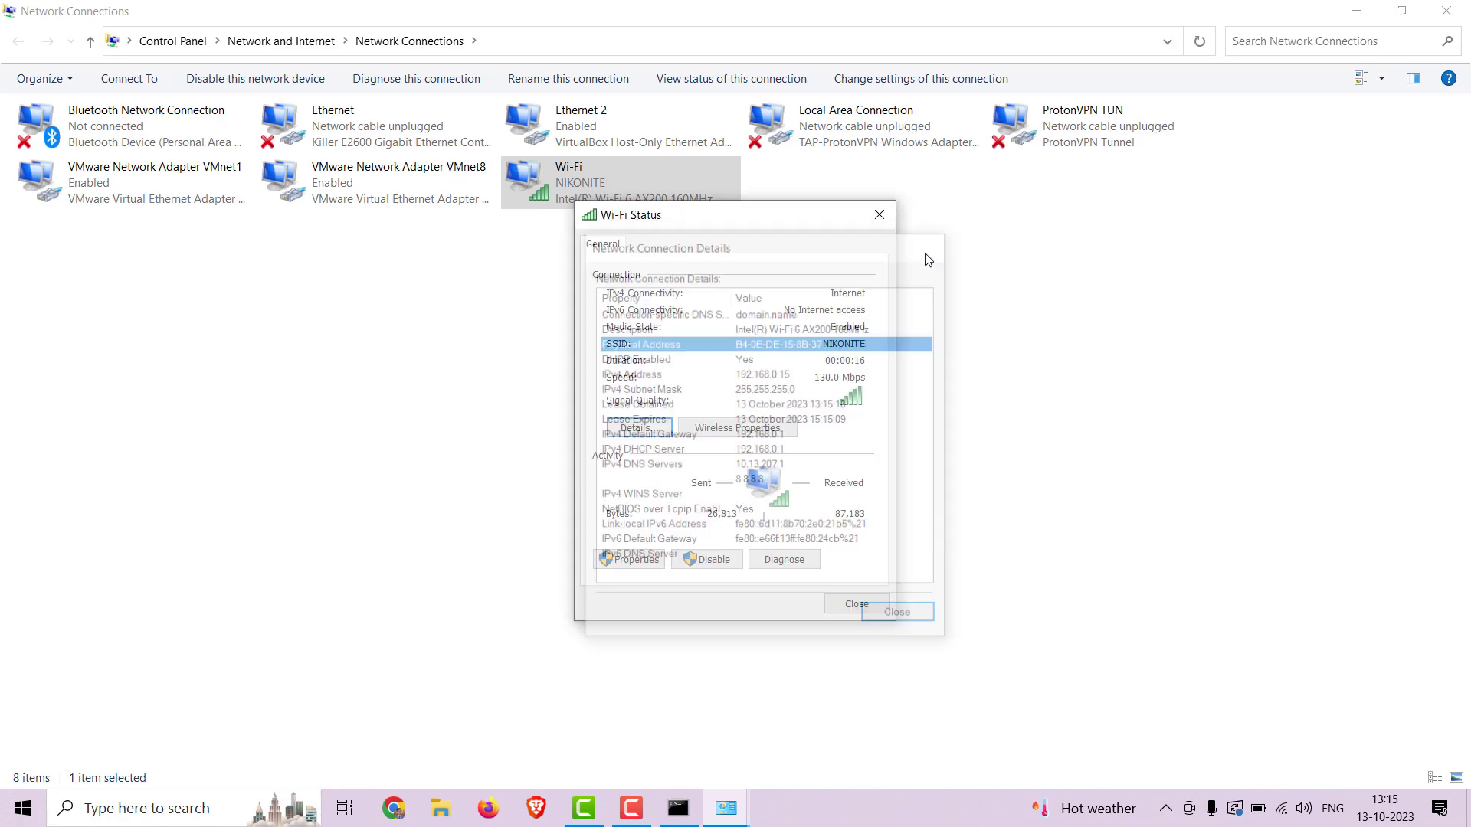
pyautogui.click(879, 215)
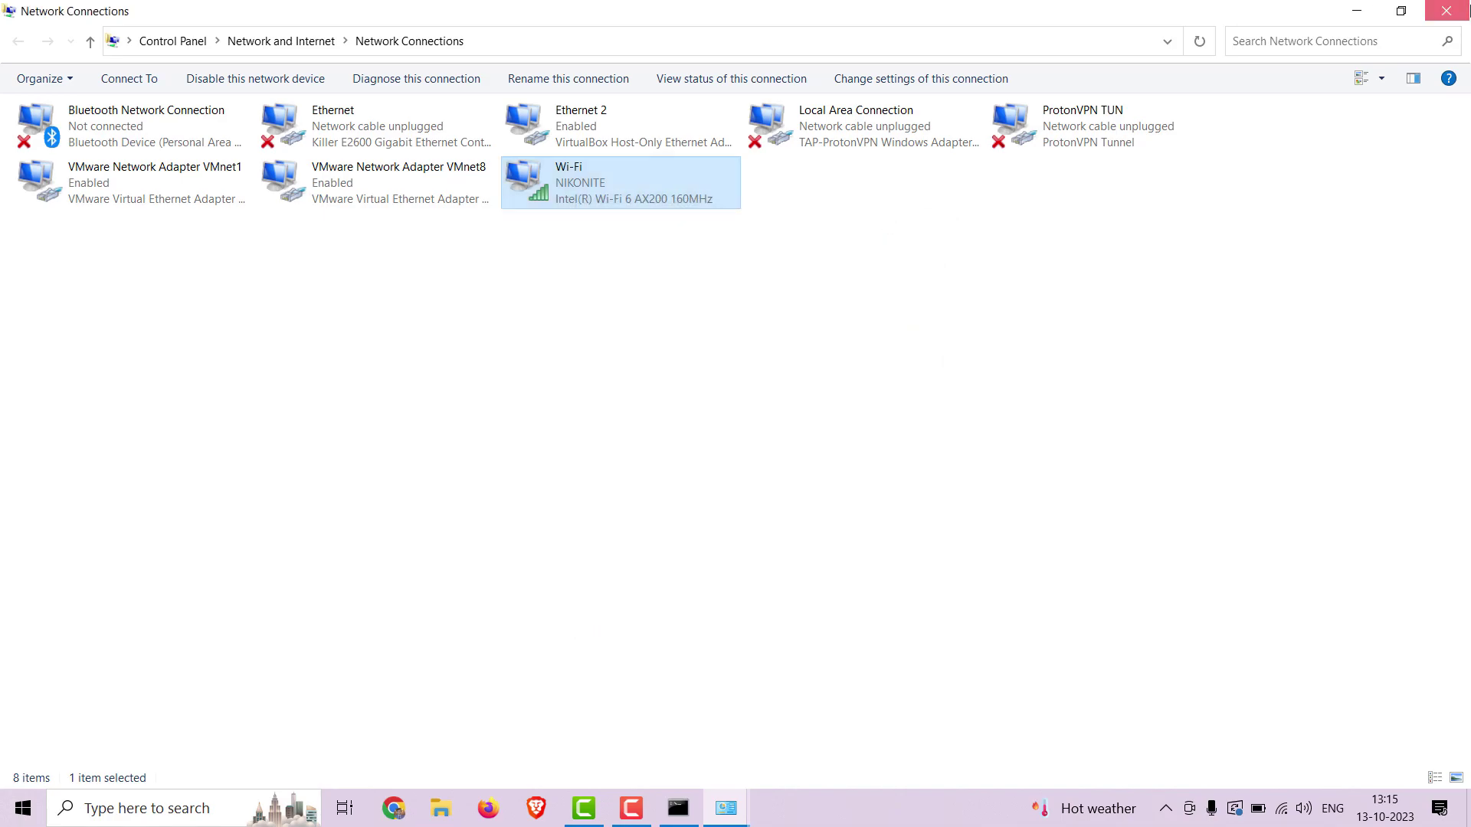
# Close the Network Connections and Network and Sharing Center windows.
pyautogui.click(1456, 15)
pyautogui.click(1456, 15)
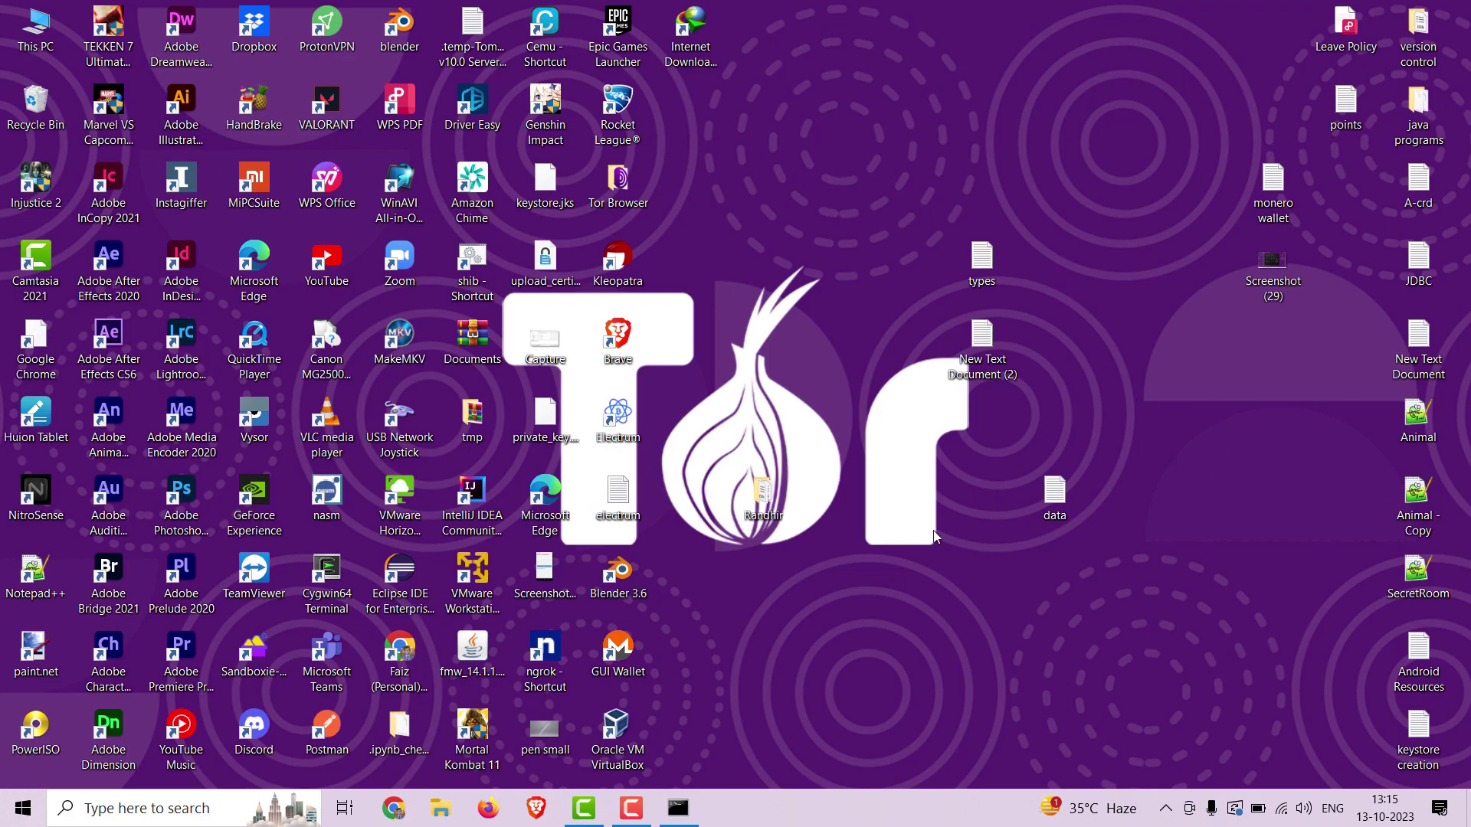